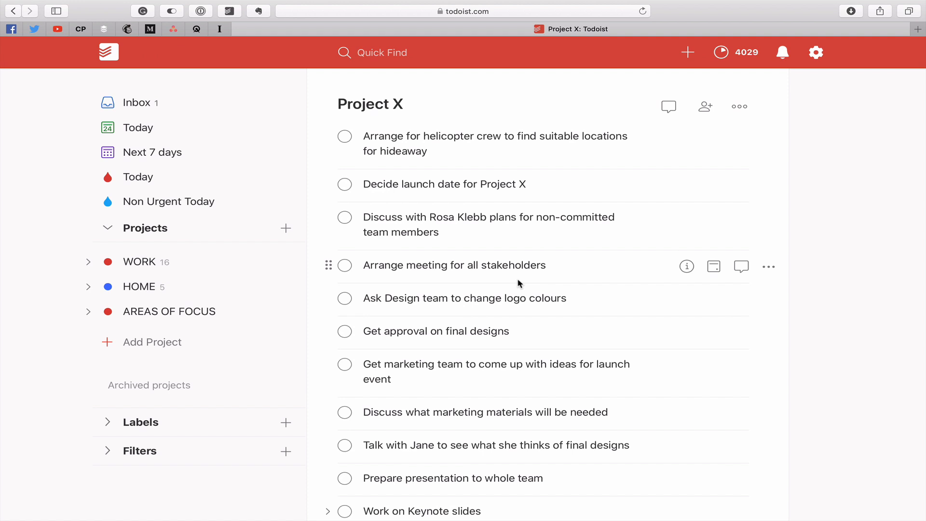
# Add the heading item "* !!SAMPLE SECTION!!" at the end of the Project X task list.
pyautogui.scroll(5, 521, 285)
pyautogui.scroll(-4, 811, 322)
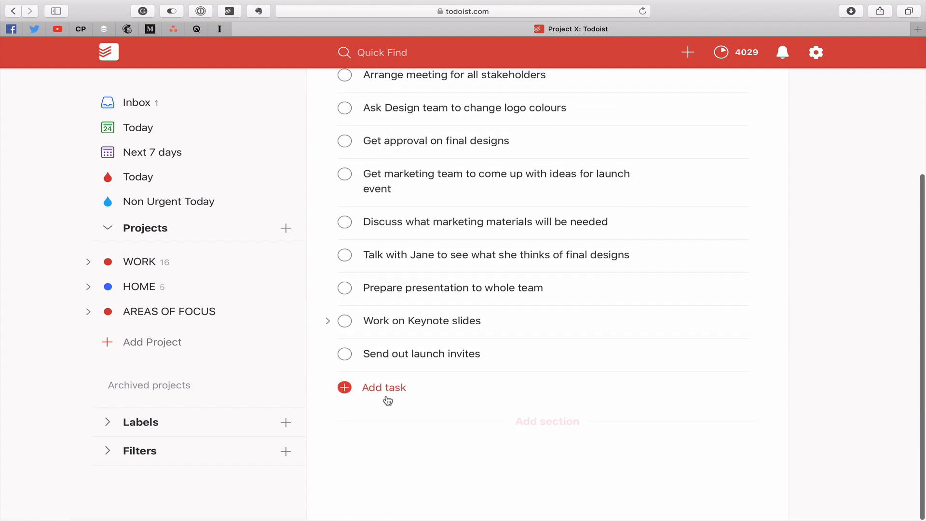
pyautogui.click(383, 388)
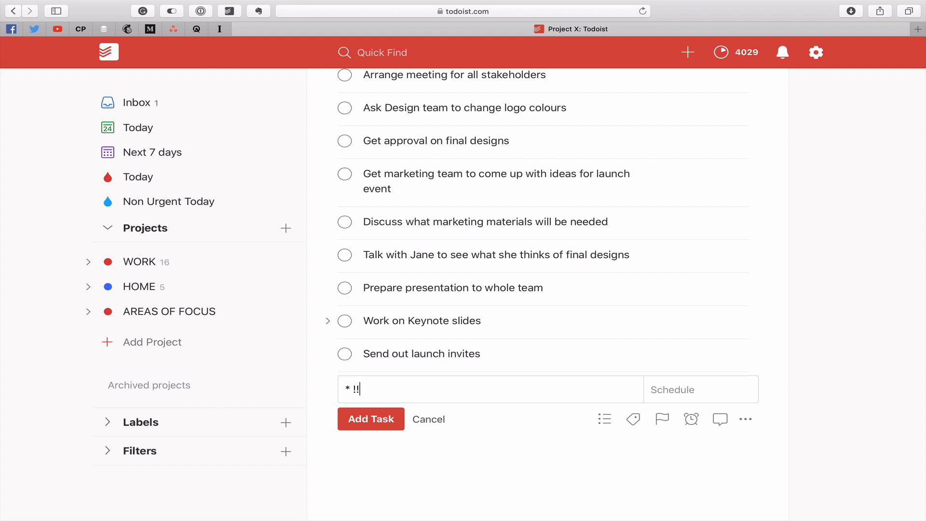
pyautogui.write('AMPLE SECTION!!')
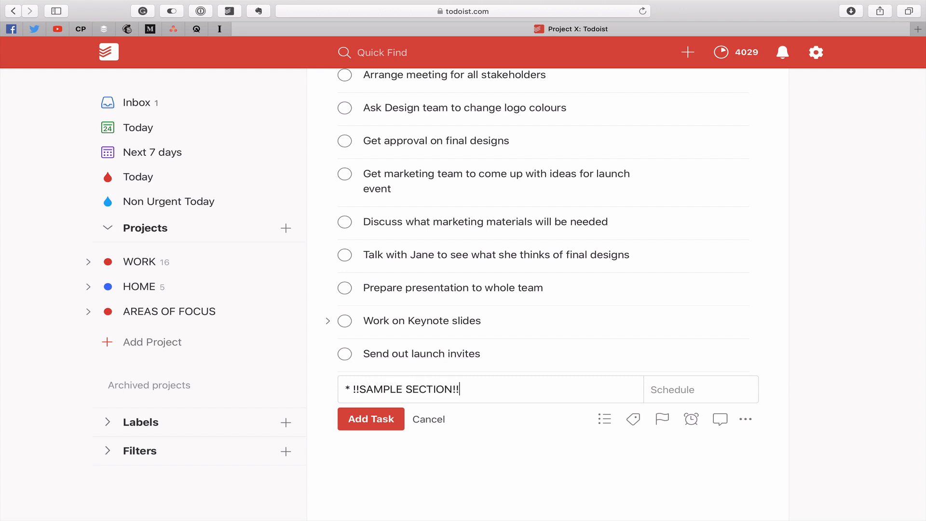
pyautogui.press('Return')
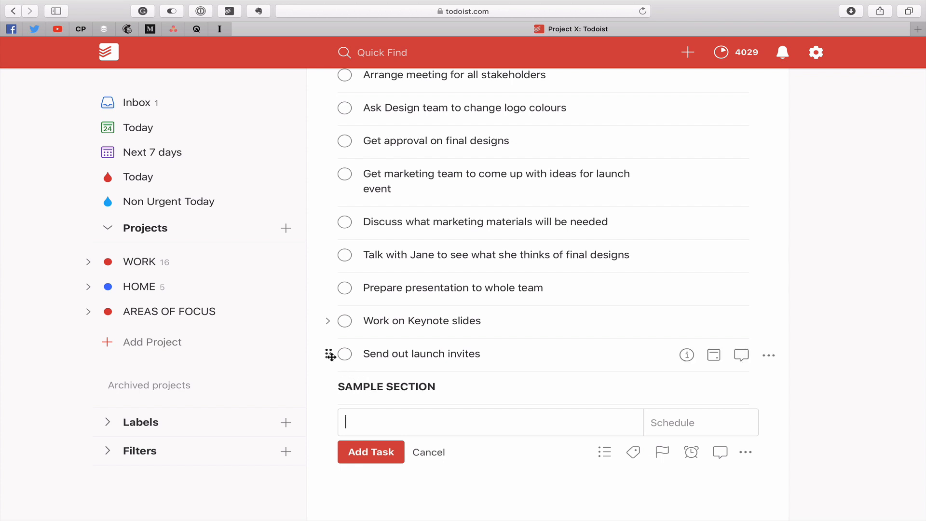
# Nest "Send out launch invites" and "Work on Keynote slides" under the SAMPLE SECTION heading, and close the empty new-task entry.
pyautogui.moveTo(330, 354); pyautogui.dragTo(575, 386)
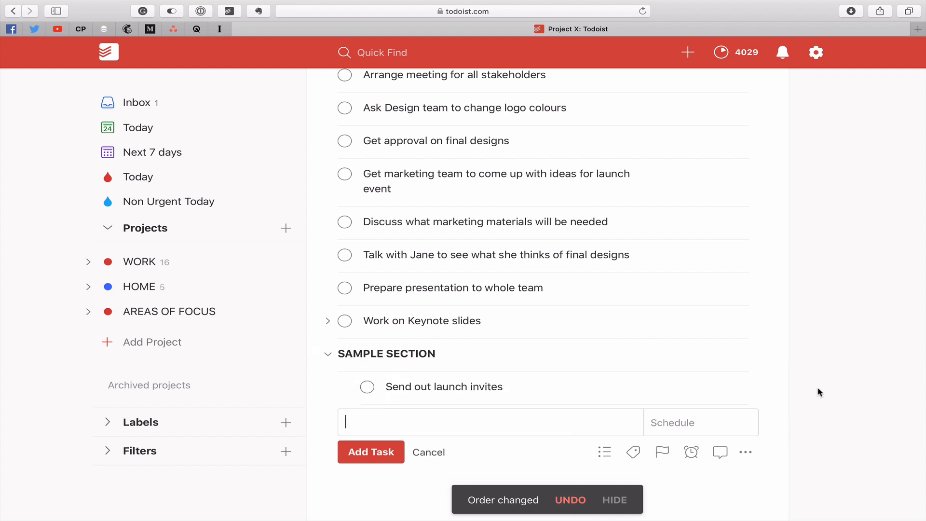
pyautogui.moveTo(317, 321); pyautogui.dragTo(416, 379)
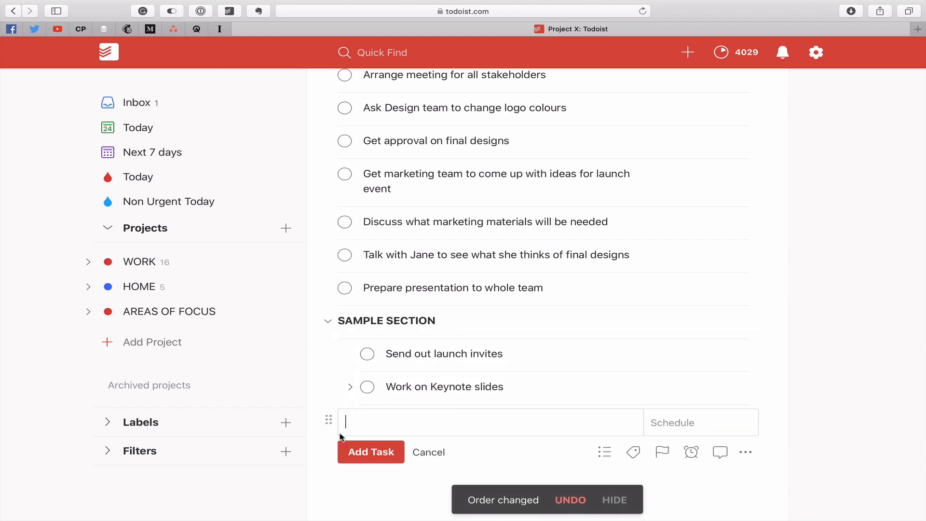
pyautogui.click(428, 452)
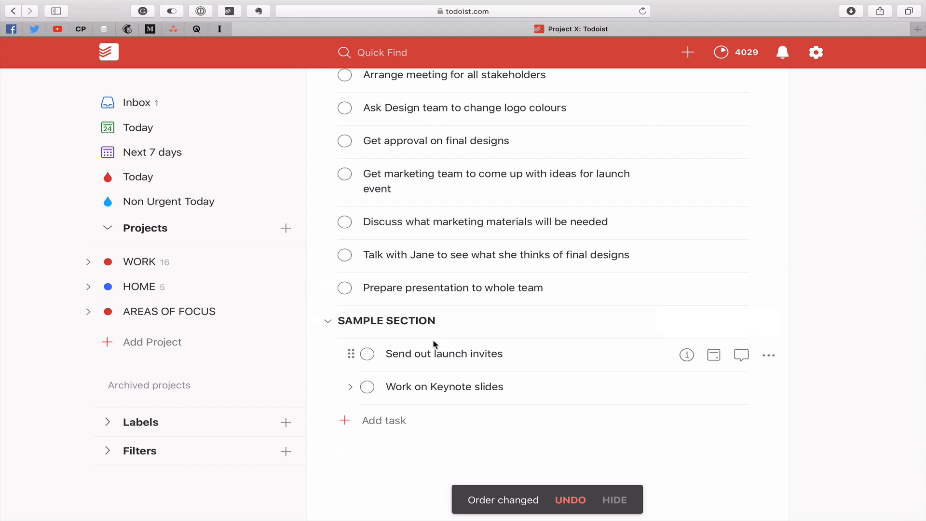
# Mark "Send out launch invites" and "Work on Keynote slides" under SAMPLE SECTION as completed.
pyautogui.click(367, 355)
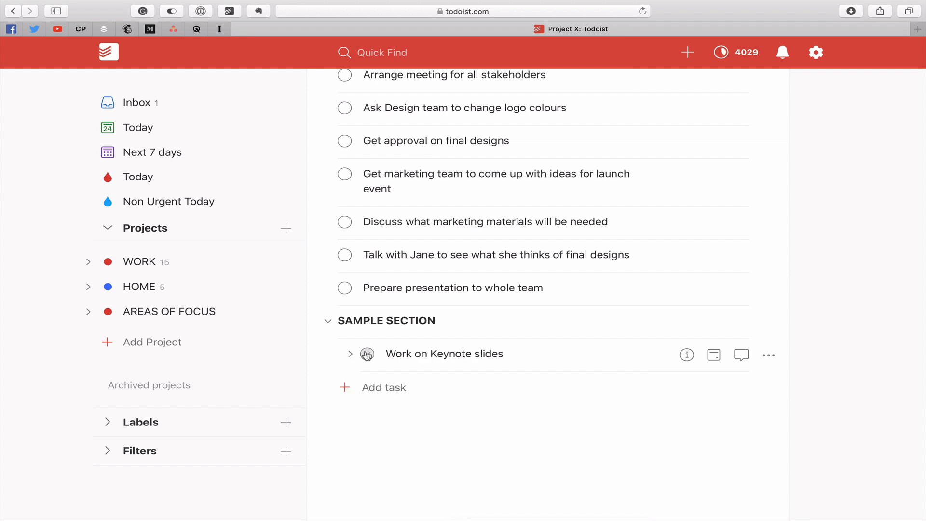
pyautogui.click(367, 355)
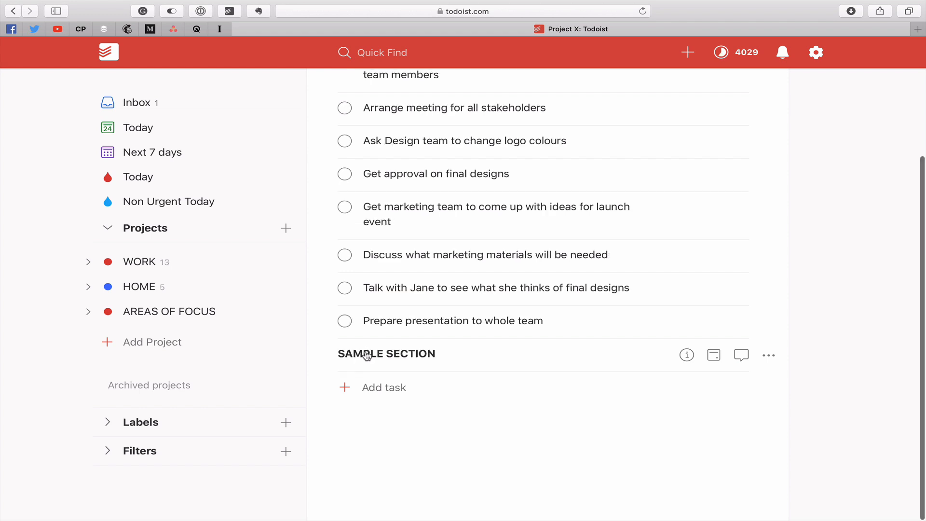
pyautogui.click(768, 357)
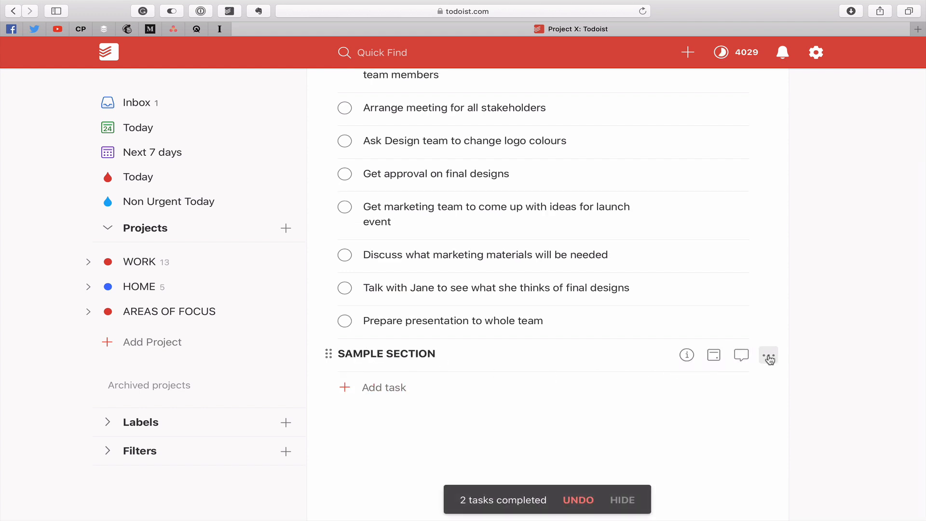
pyautogui.click(819, 354)
# Show the completed tasks of Project X.
pyautogui.scroll(5, 724, 261)
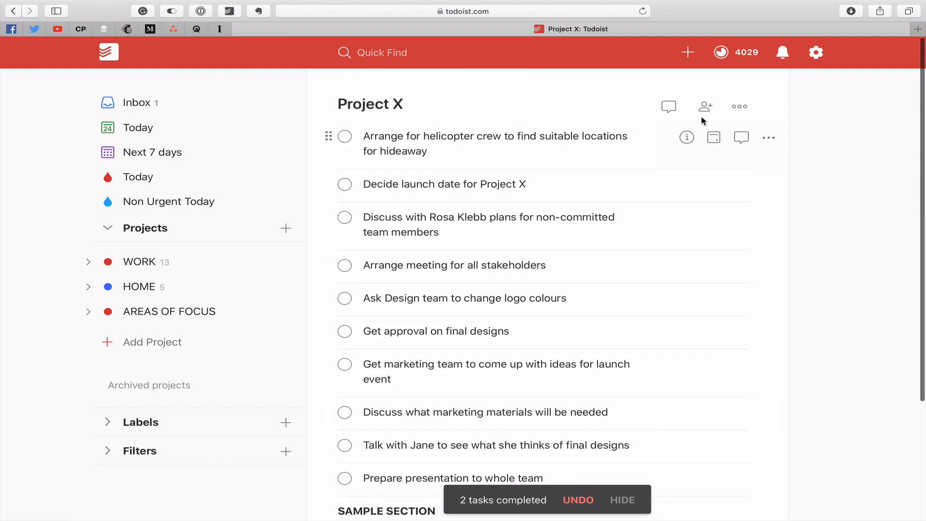
pyautogui.click(737, 107)
pyautogui.click(665, 364)
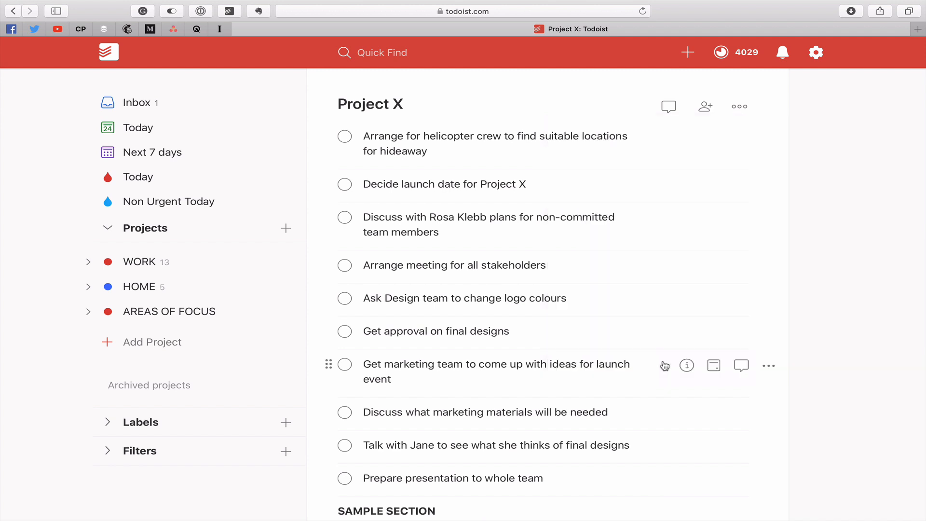
pyautogui.scroll(-5, 589, 384)
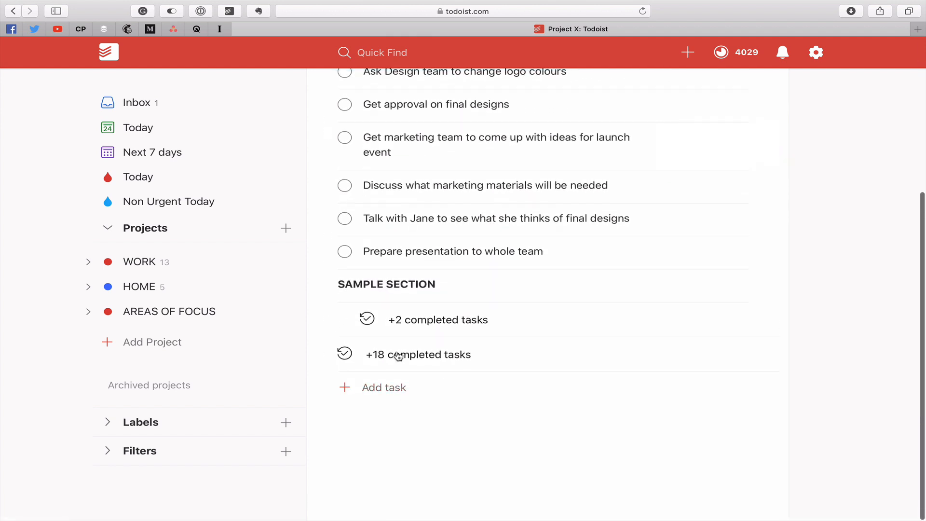
# Expand the completed tasks under SAMPLE SECTION and reopen "Work on Keynote slides" and "Send out launch invites".
pyautogui.click(367, 320)
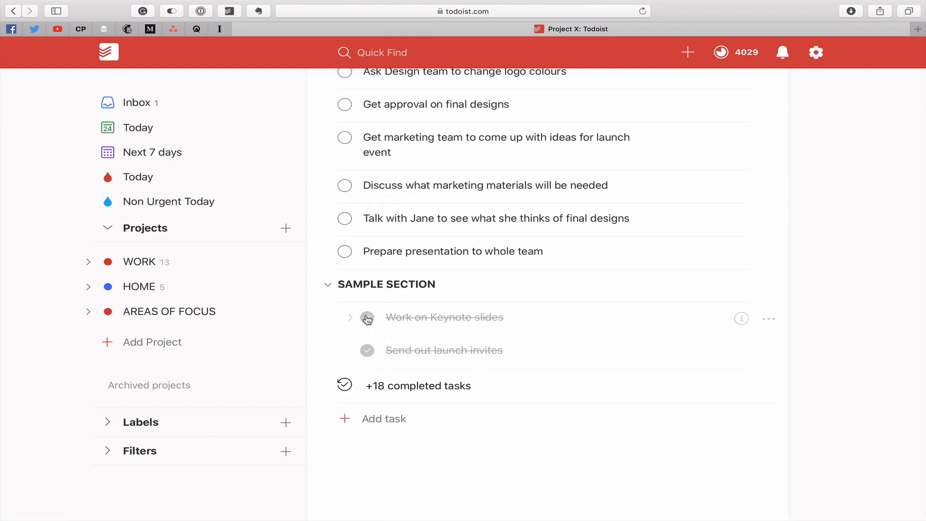
pyautogui.click(367, 320)
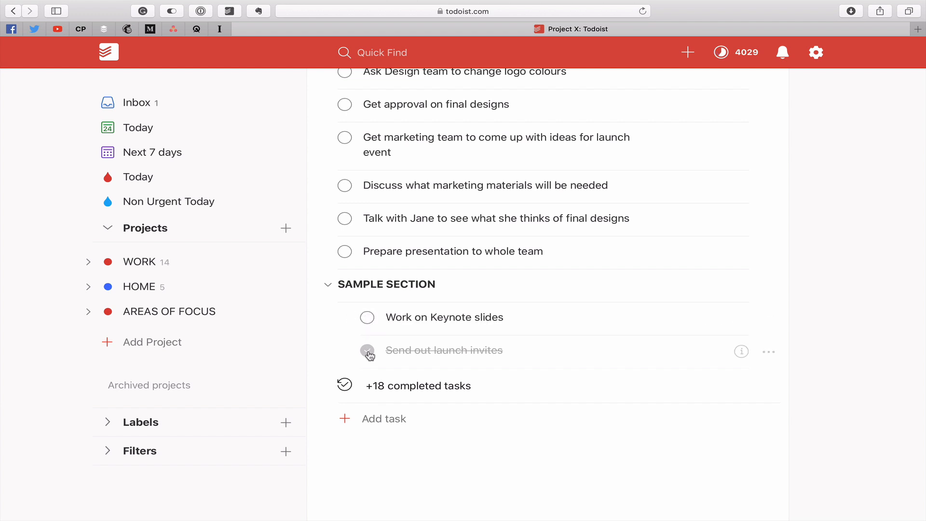
pyautogui.click(366, 350)
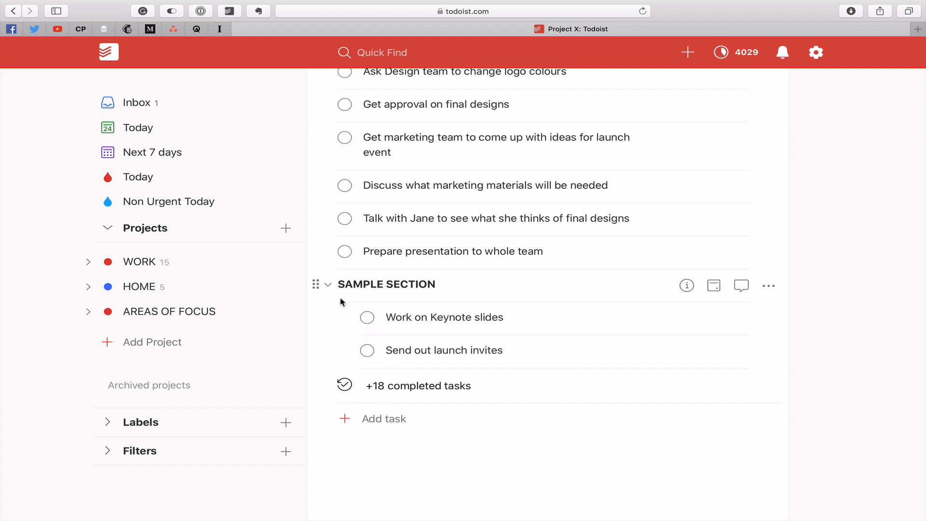
# Move "Work on Keynote slides" and "Send out launch invites" out of SAMPLE SECTION to the main task level above it.
pyautogui.moveTo(348, 317); pyautogui.dragTo(352, 354)
pyautogui.moveTo(351, 318); pyautogui.dragTo(316, 275)
pyautogui.moveTo(356, 357); pyautogui.dragTo(318, 319)
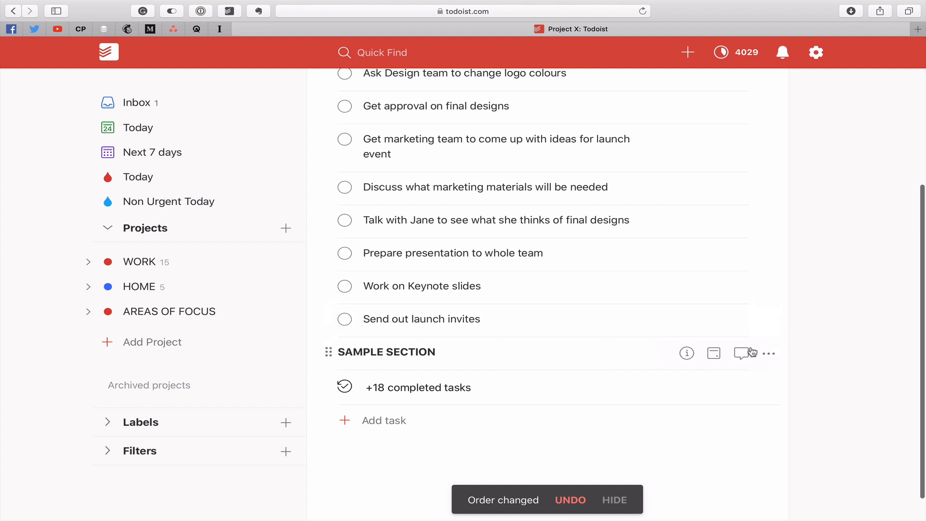
# Delete the SAMPLE SECTION heading item from Project X.
pyautogui.click(771, 356)
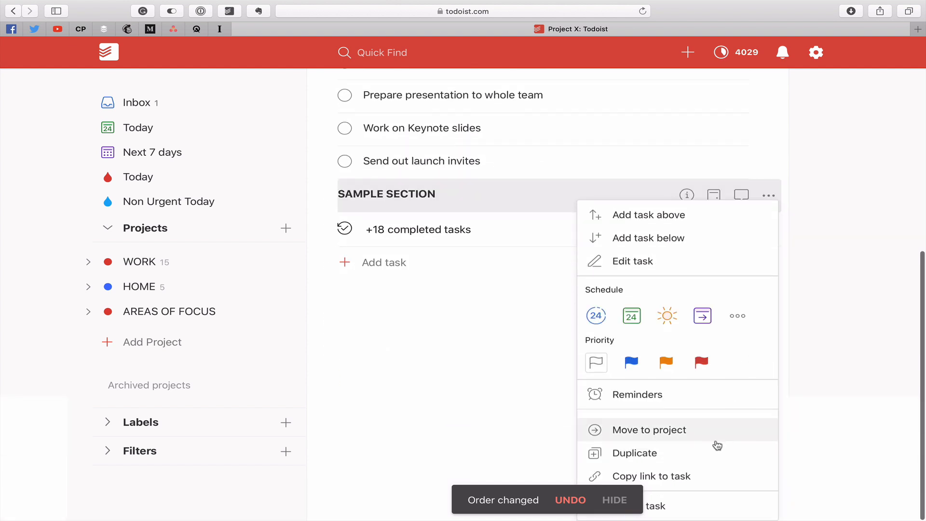
pyautogui.click(697, 503)
pyautogui.click(565, 205)
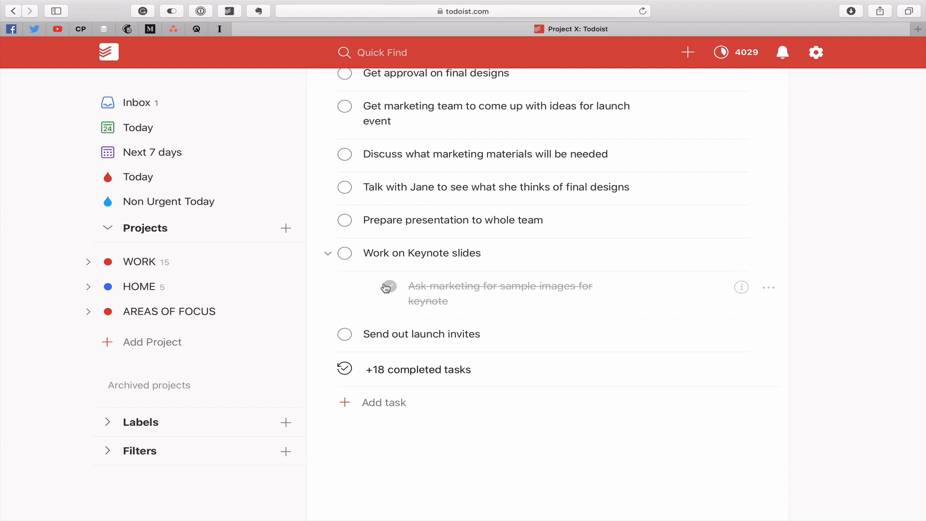
# Reopen the completed subtask "Ask marketing for sample images for keynote" and move it to the HOME project.
pyautogui.click(387, 287)
pyautogui.moveTo(351, 285); pyautogui.dragTo(300, 287)
# Hide the completed tasks in Project X again.
pyautogui.scroll(5, 800, 234)
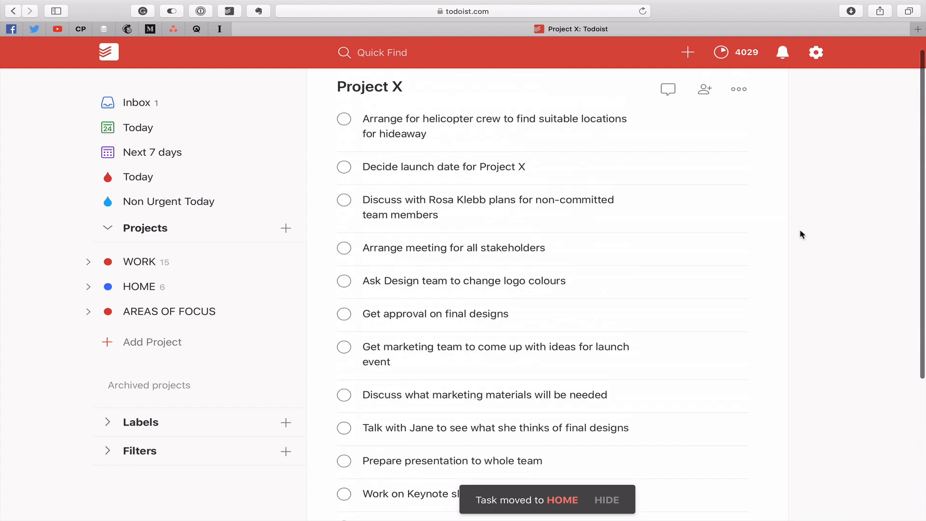
pyautogui.click(740, 107)
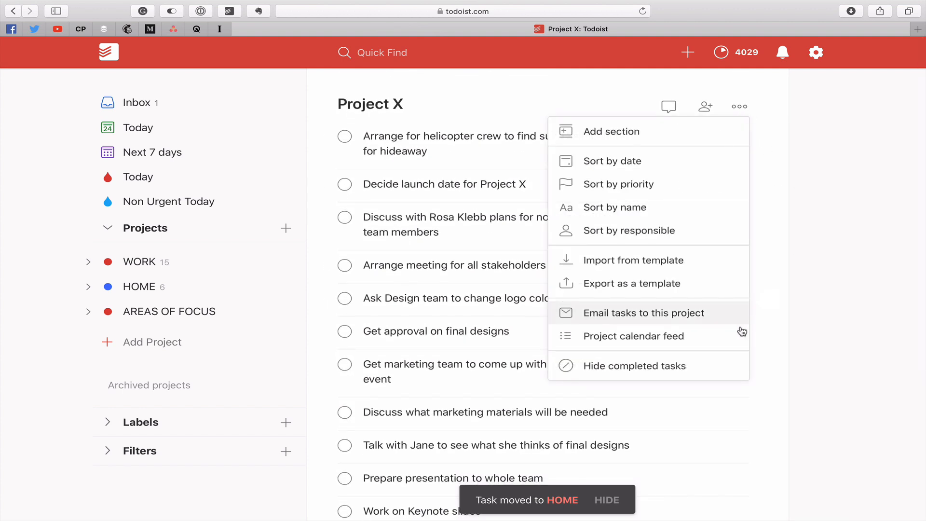
pyautogui.click(693, 367)
pyautogui.scroll(-4, 715, 336)
pyautogui.scroll(4, 716, 336)
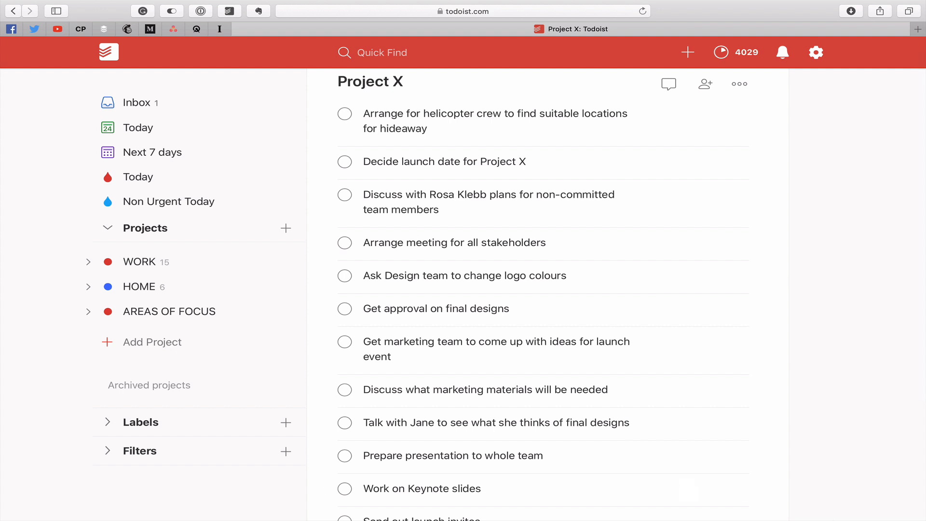
# Add a new section named "Pre-event" below the tasks of Project X.
pyautogui.scroll(-4, 564, 317)
pyautogui.moveTo(580, 428)
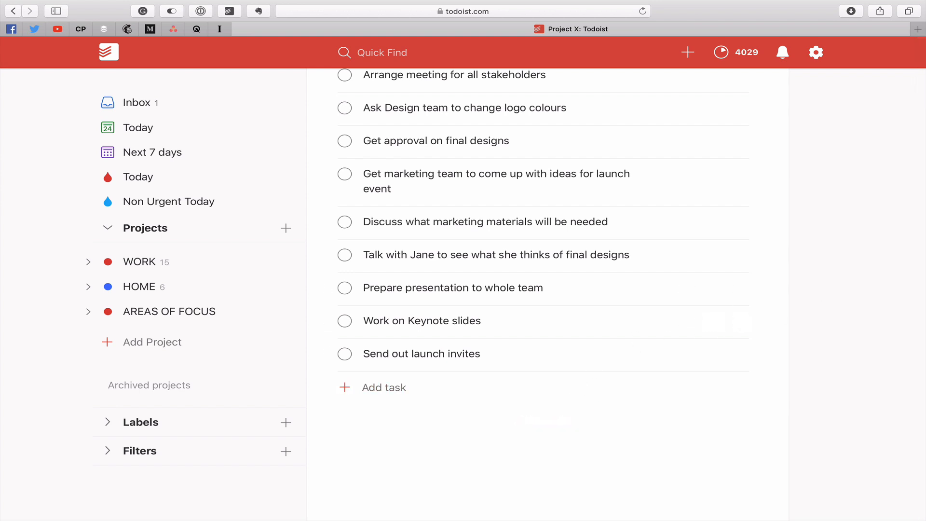
pyautogui.scroll(5, 746, 192)
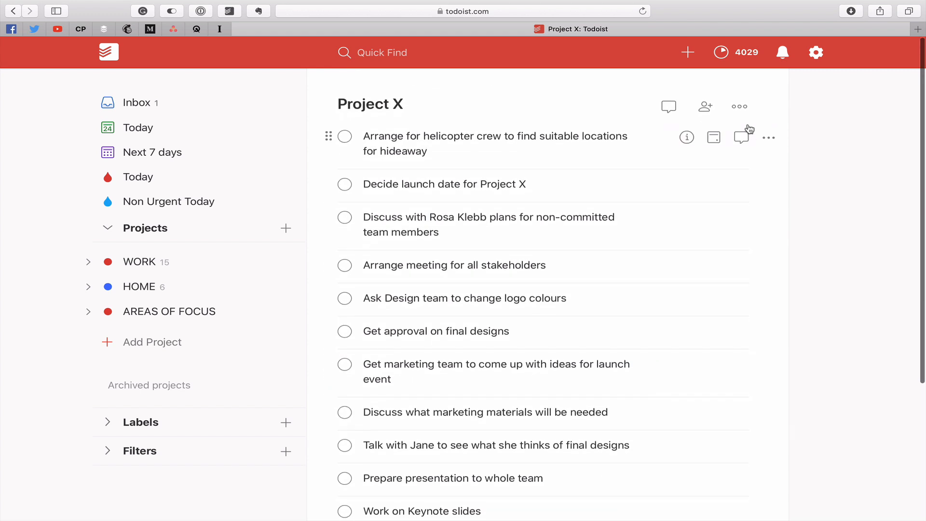
pyautogui.click(740, 104)
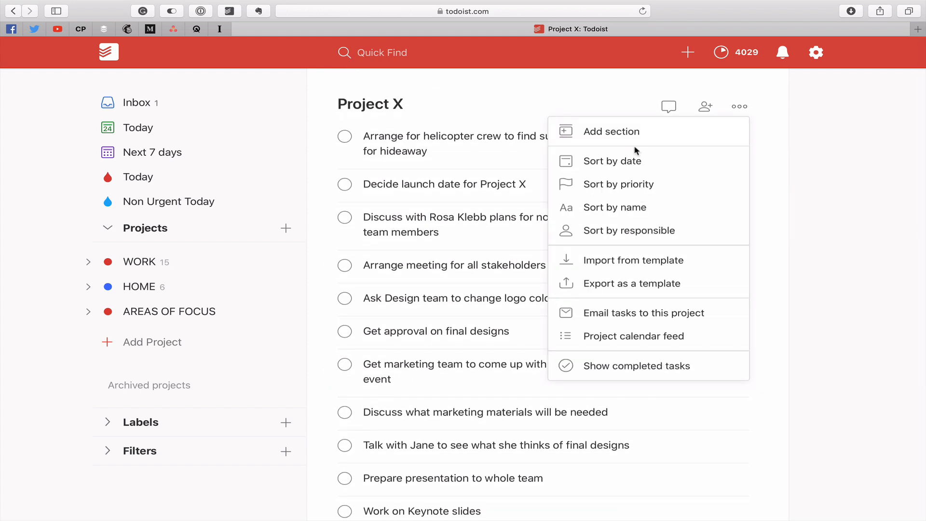
pyautogui.click(614, 132)
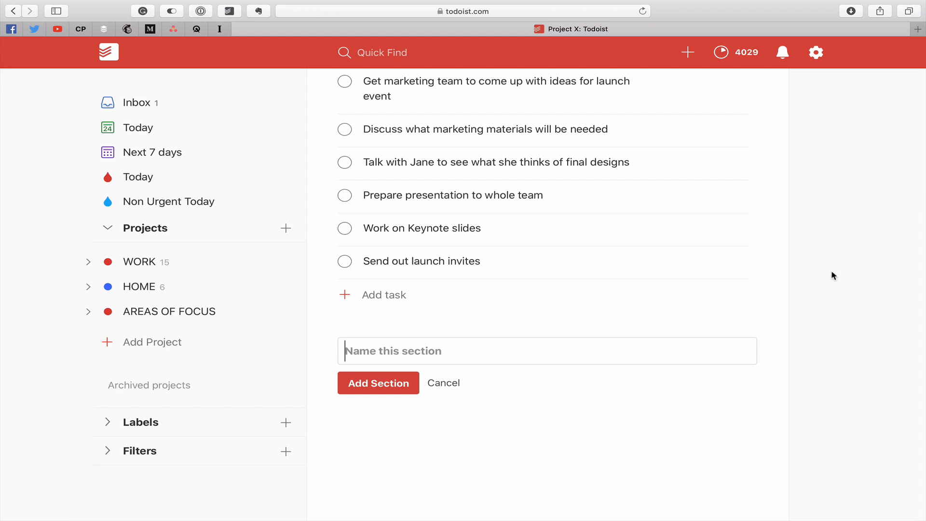
pyautogui.write('Pre')
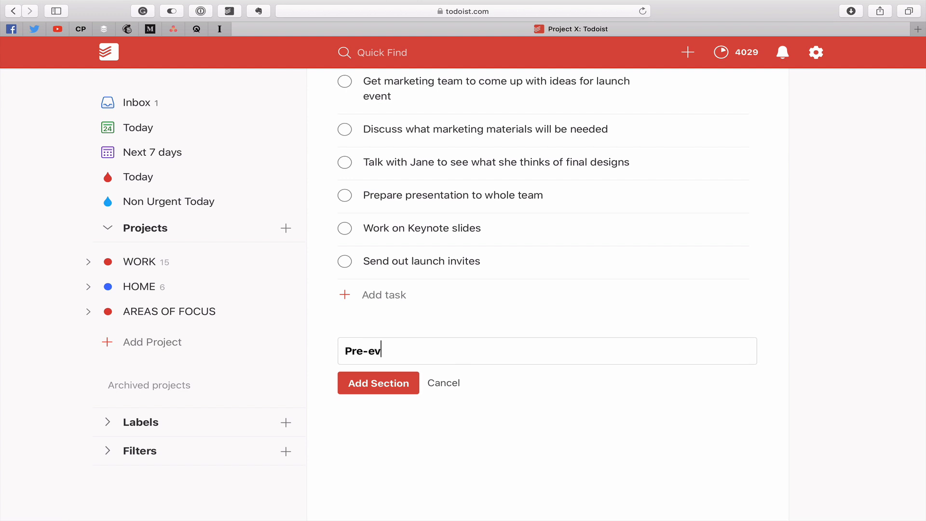
pyautogui.press('Return')
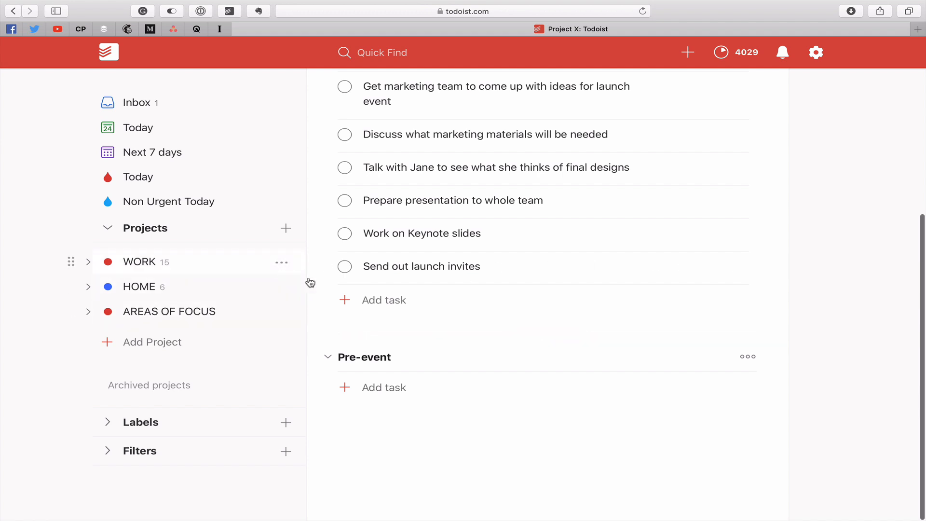
# Move "Send out launch invites", "Work on Keynote slides" and "Prepare presentation to whole team" into the Pre-event section, in that order.
pyautogui.moveTo(328, 268)
pyautogui.moveTo(328, 268); pyautogui.dragTo(332, 387)
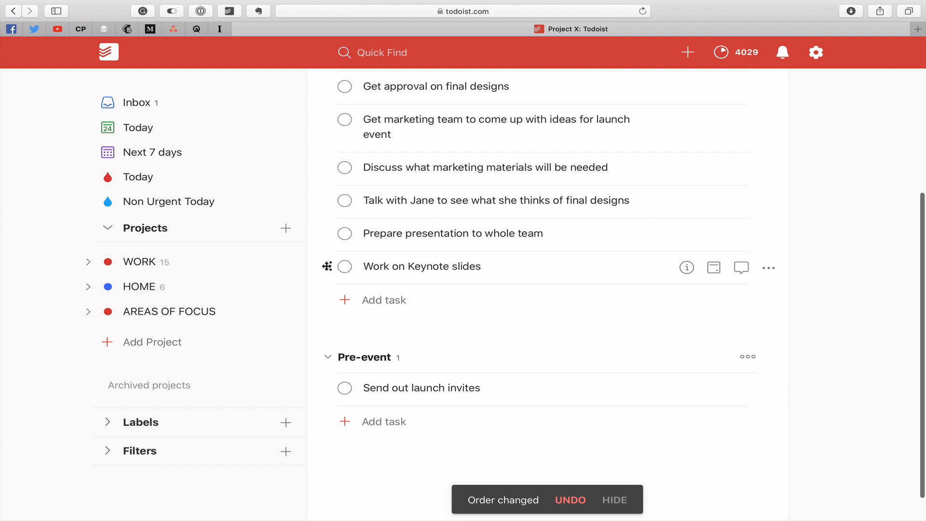
pyautogui.moveTo(326, 266)
pyautogui.moveTo(326, 267); pyautogui.dragTo(323, 379)
pyautogui.moveTo(330, 235)
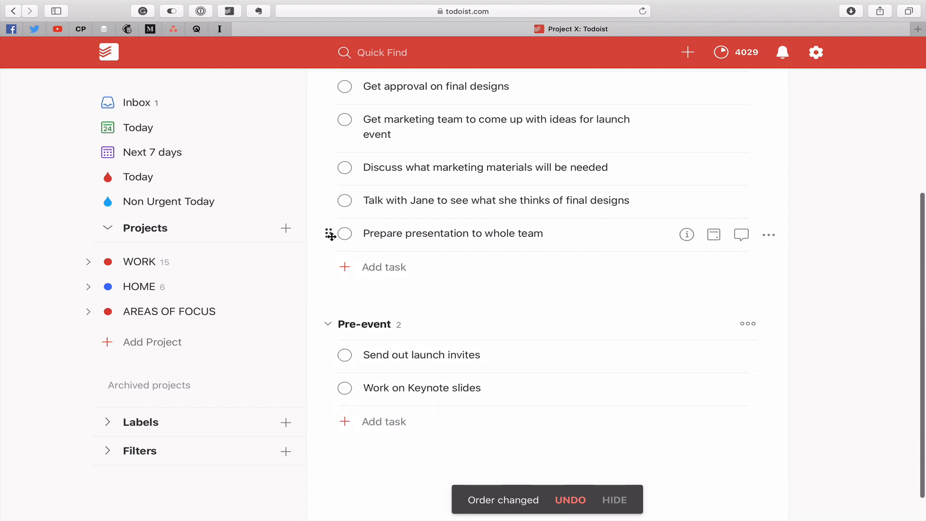
pyautogui.moveTo(330, 234); pyautogui.dragTo(331, 391)
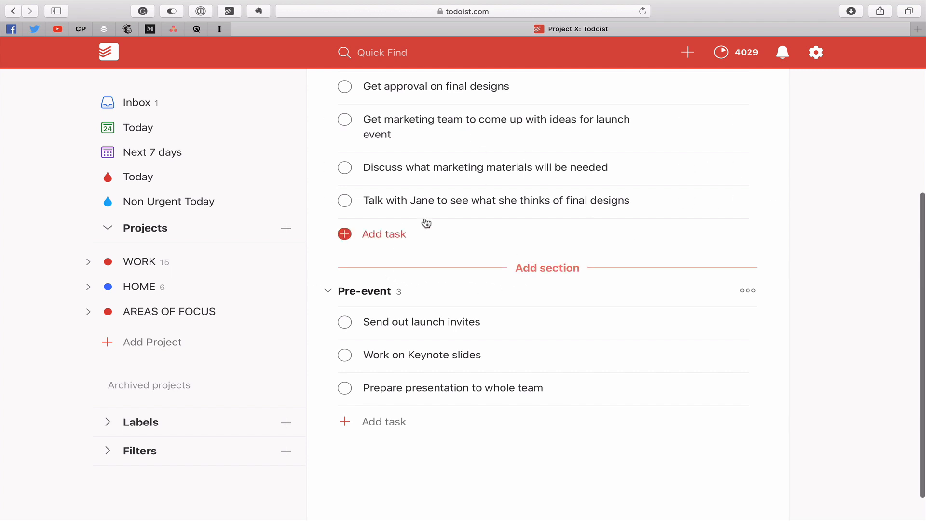
# Add a section named "Launch Event ideas" between the unsectioned tasks and the Pre-event section.
pyautogui.click(540, 270)
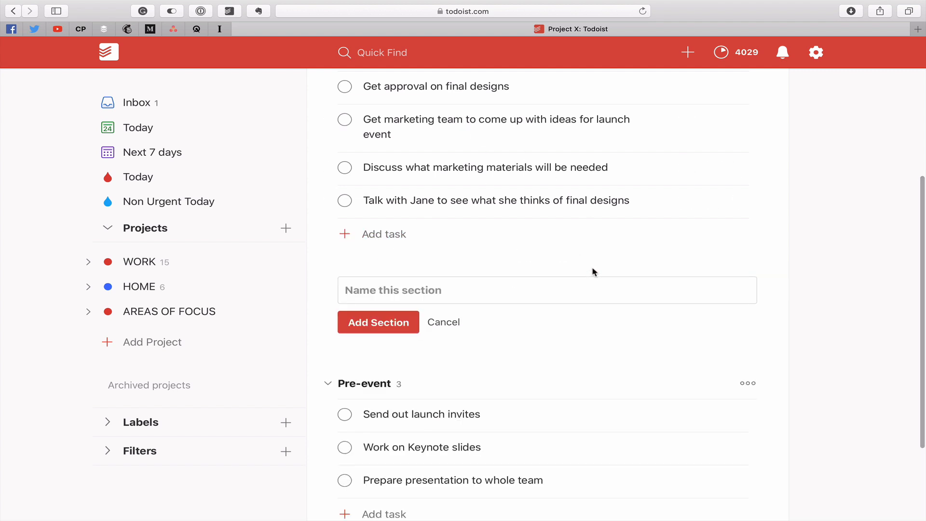
pyautogui.write('Launc')
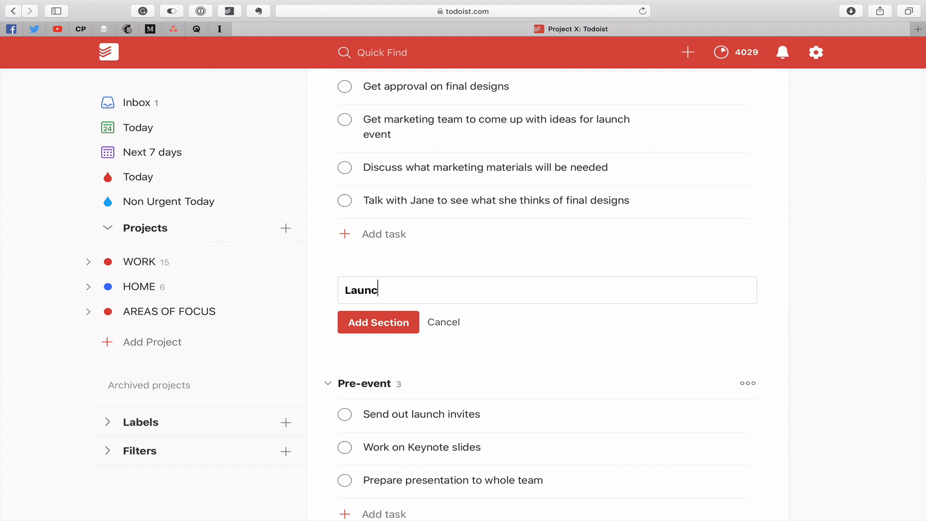
pyautogui.write('h Event ideas')
pyautogui.click(366, 329)
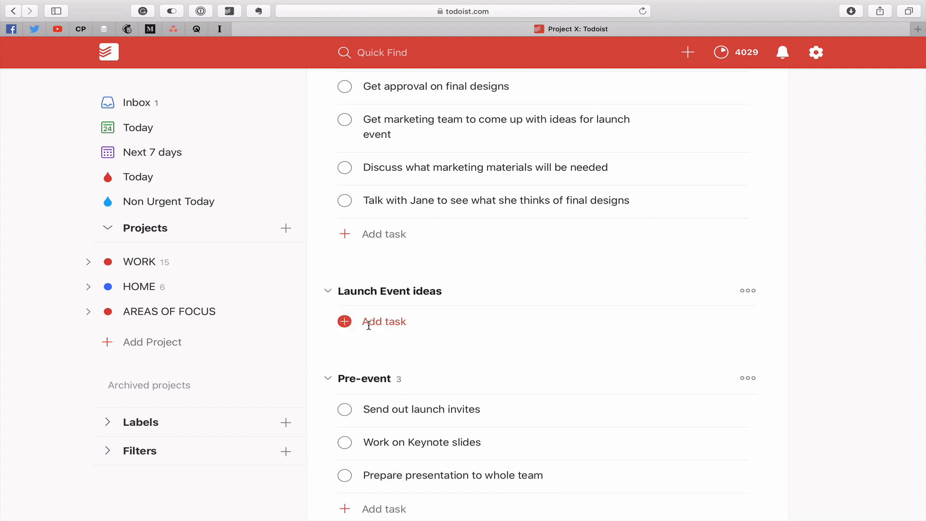
pyautogui.moveTo(385, 205)
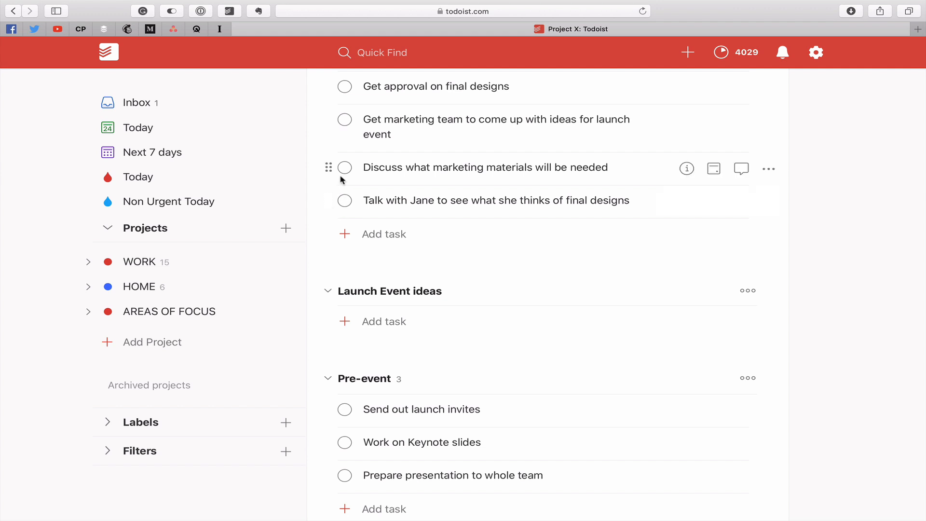
# Move "Get marketing team to come up with ideas for launch event" into the Launch Event ideas section.
pyautogui.moveTo(330, 121); pyautogui.dragTo(323, 285)
pyautogui.scroll(3, 354, 193)
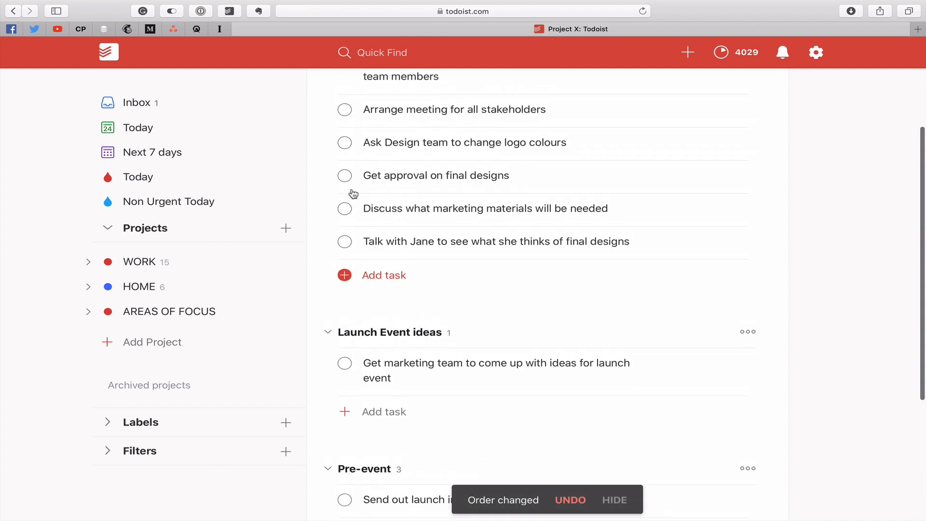
pyautogui.scroll(3, 325, 179)
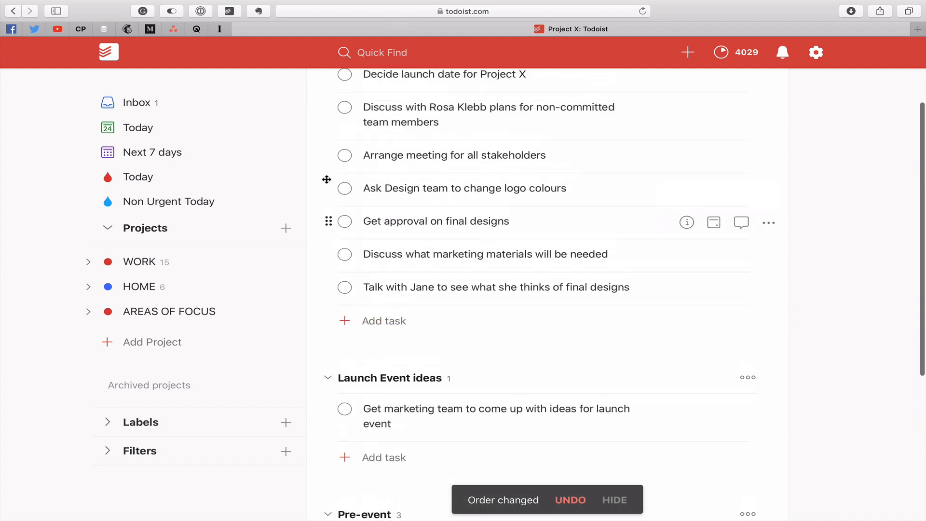
pyautogui.scroll(3, 351, 196)
pyautogui.scroll(-3, 351, 195)
pyautogui.scroll(4, 352, 195)
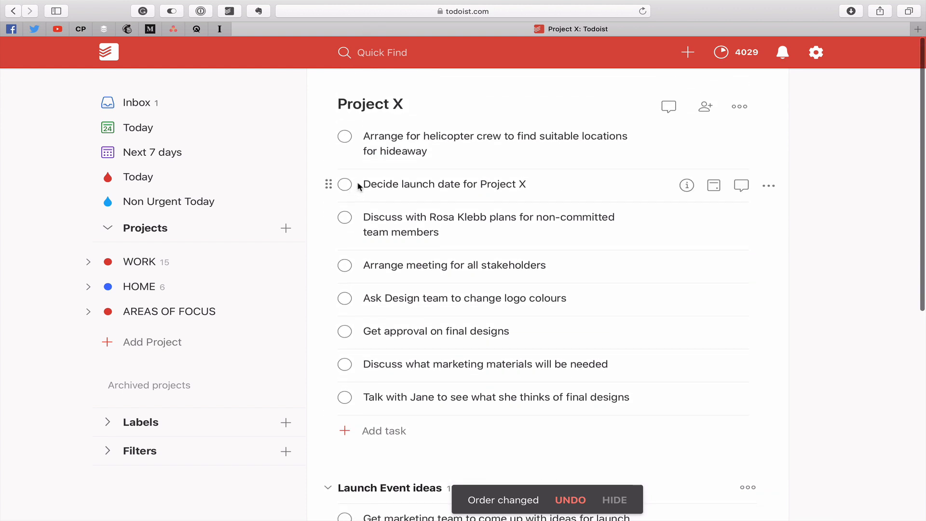
pyautogui.scroll(-10, 523, 130)
pyautogui.scroll(3, 523, 128)
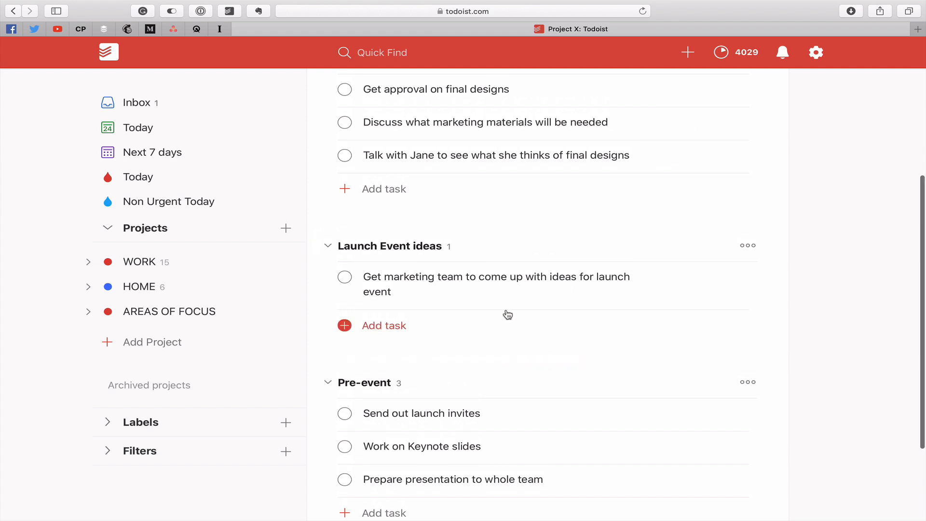
# Look at the actions available for the Launch Event ideas section without applying any.
pyautogui.moveTo(575, 357)
pyautogui.click(752, 247)
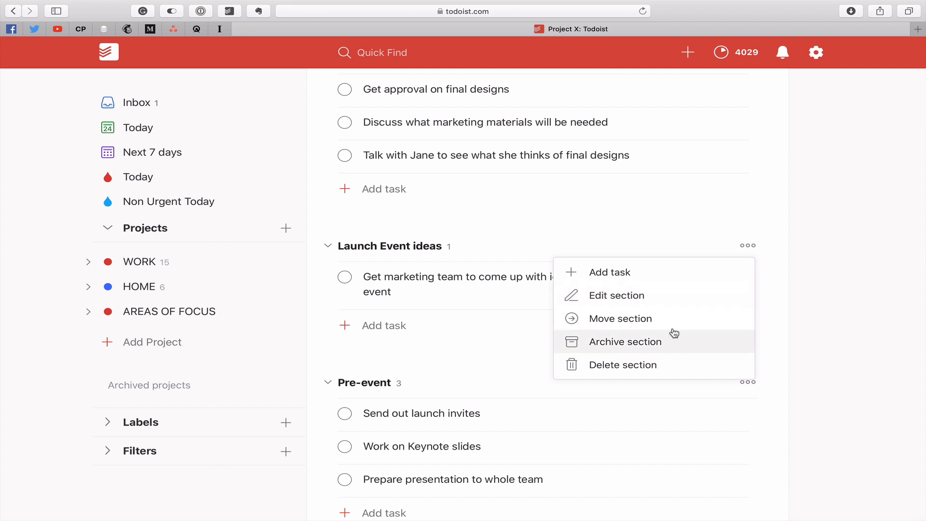
pyautogui.click(837, 291)
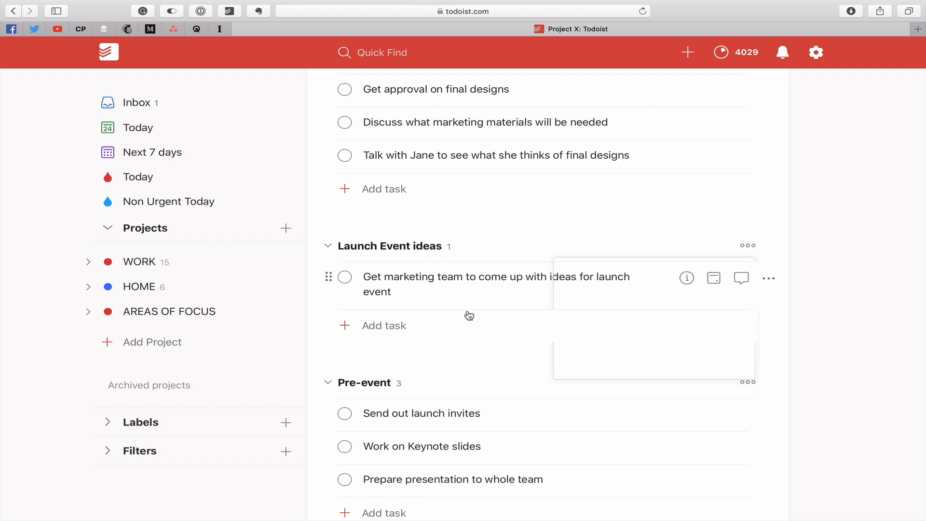
pyautogui.scroll(5, 836, 313)
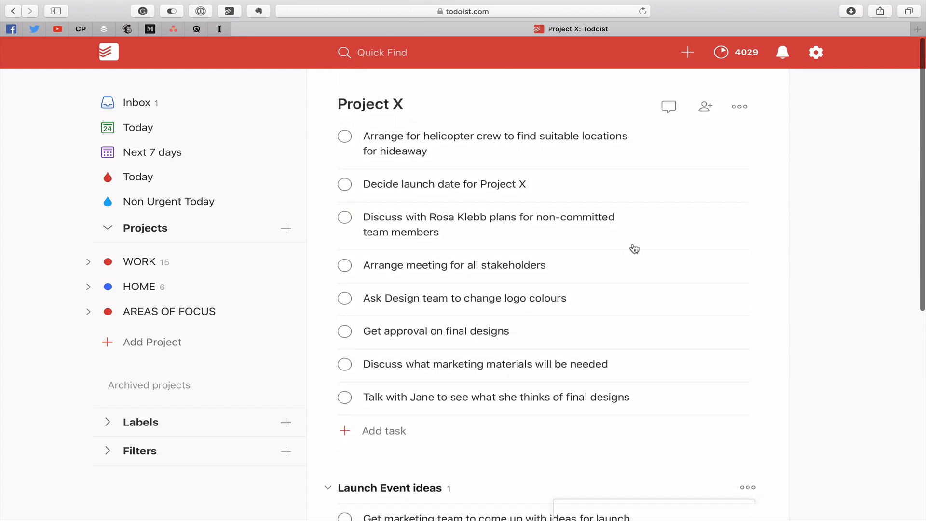
# Open the Inbox task about asking the launch team to send an invite for editing and add the Communications label.
pyautogui.click(139, 104)
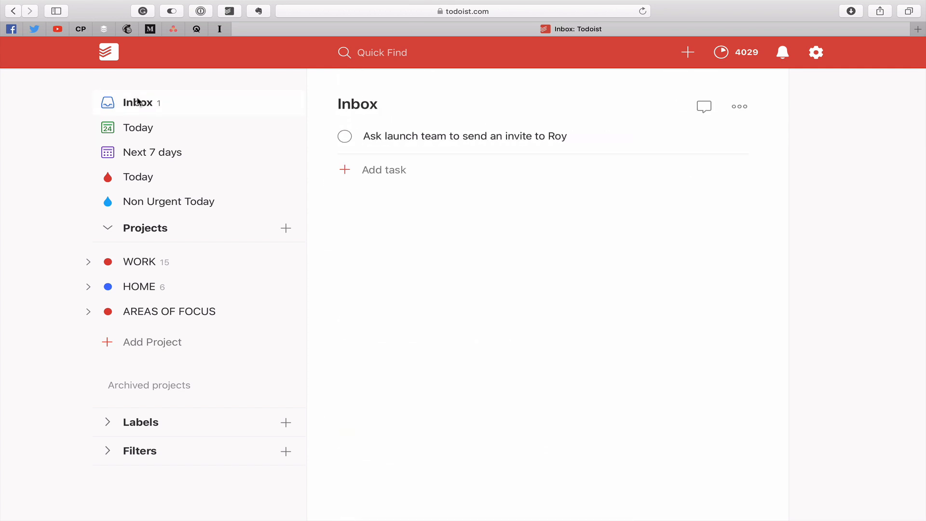
pyautogui.click(510, 139)
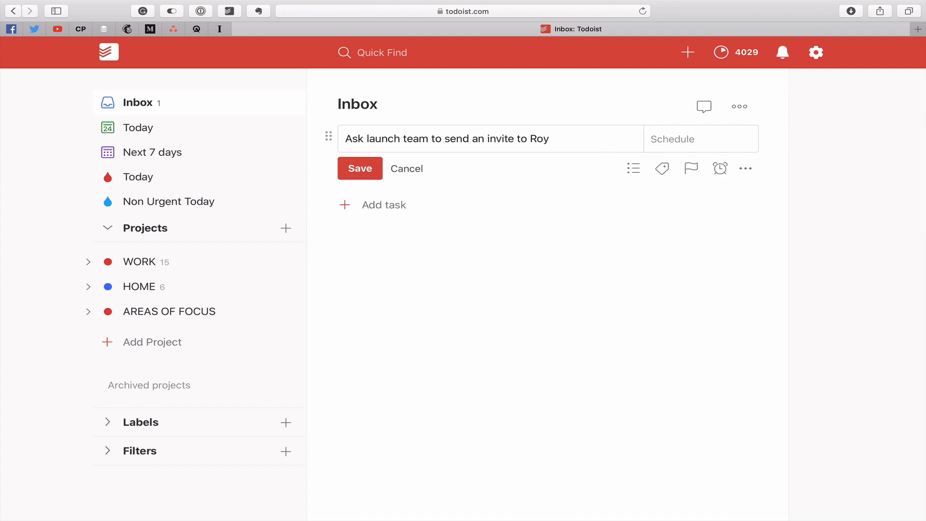
pyautogui.write('@')
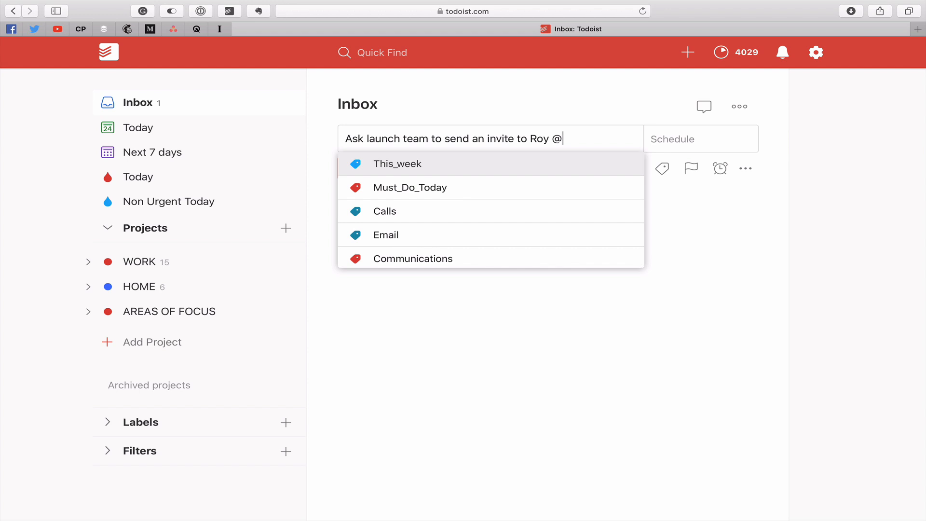
pyautogui.press('Down')
pyautogui.press('Down')
pyautogui.press('Down')
pyautogui.press('Down')
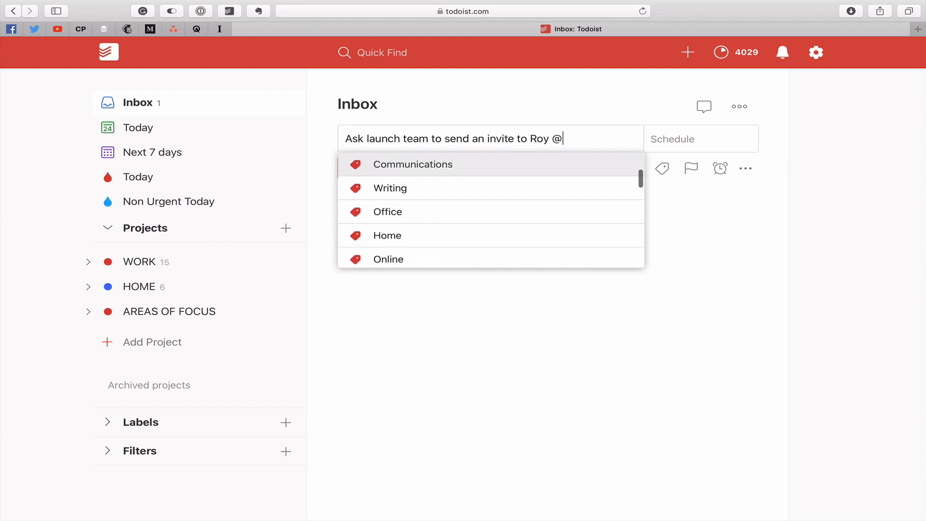
pyautogui.press('Return')
# Assign the launch team invite task to Project X and save it.
pyautogui.write('#')
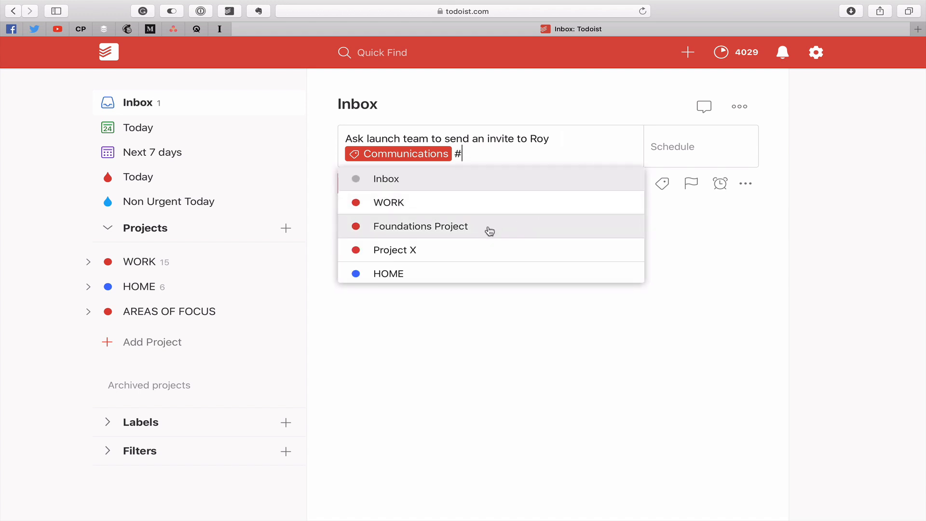
pyautogui.click(480, 249)
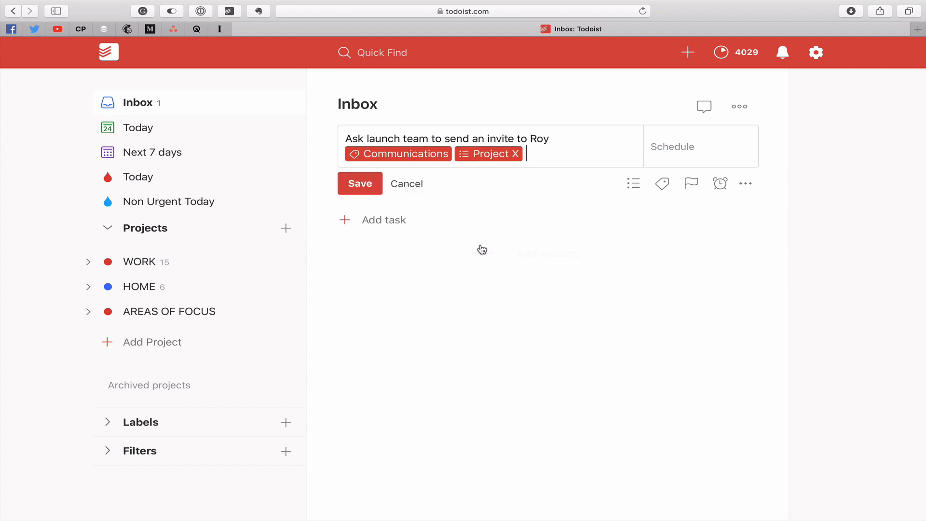
pyautogui.click(503, 159)
pyautogui.moveTo(512, 156); pyautogui.dragTo(457, 159)
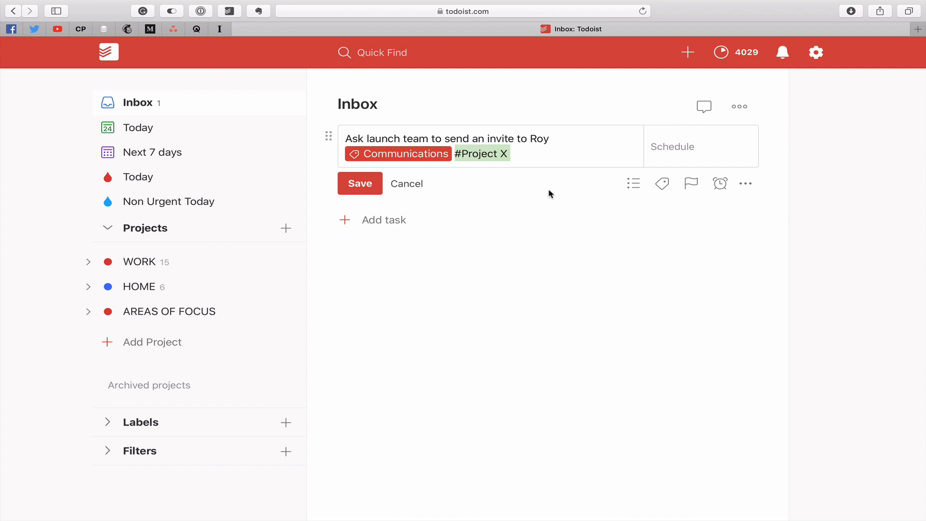
pyautogui.write('#')
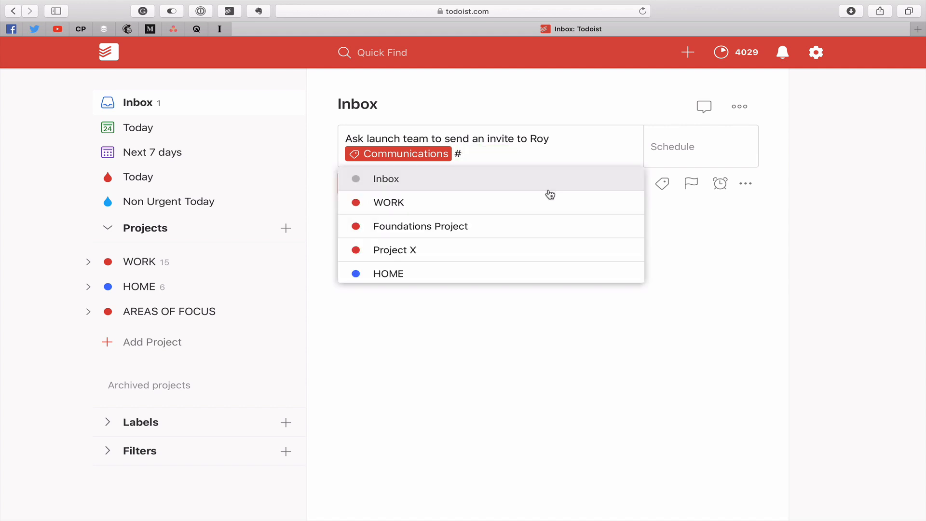
pyautogui.click(435, 250)
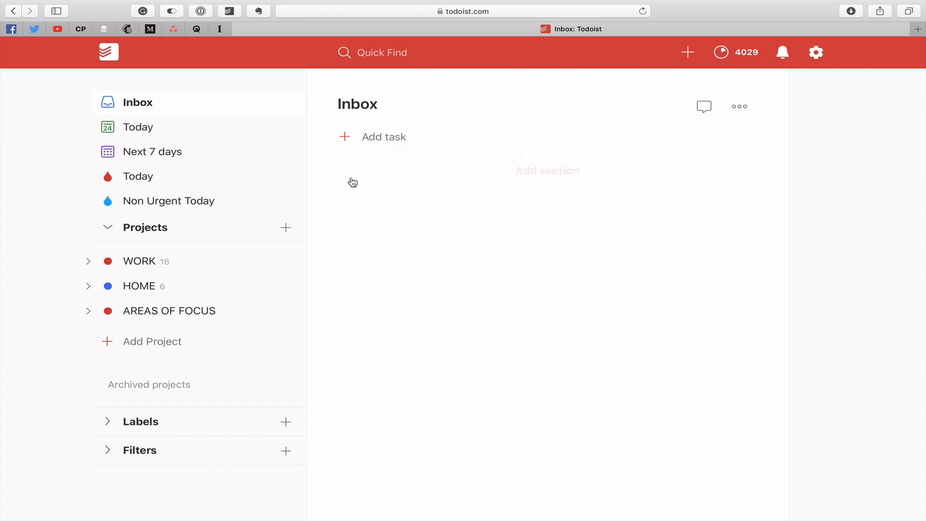
pyautogui.click(355, 183)
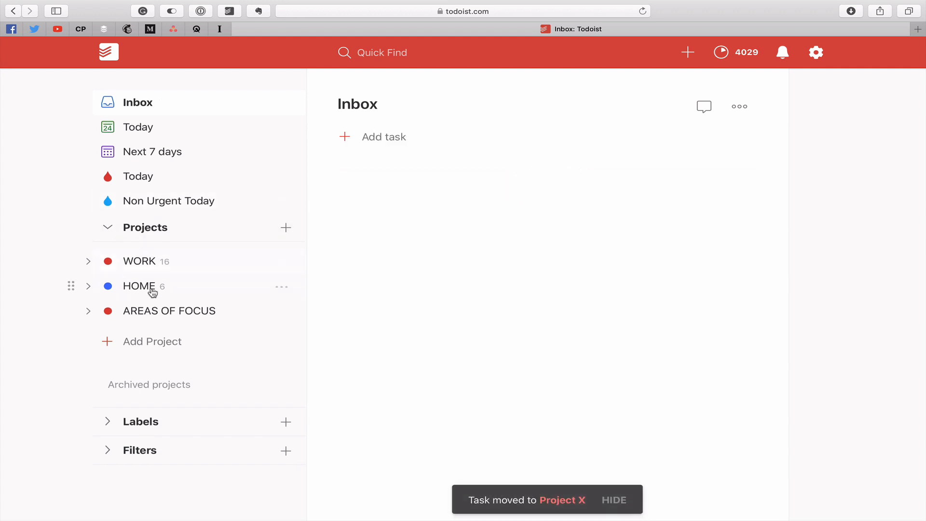
# Open Project X under WORK and move the launch team invite task to the end of the Launch Event ideas section.
pyautogui.click(151, 268)
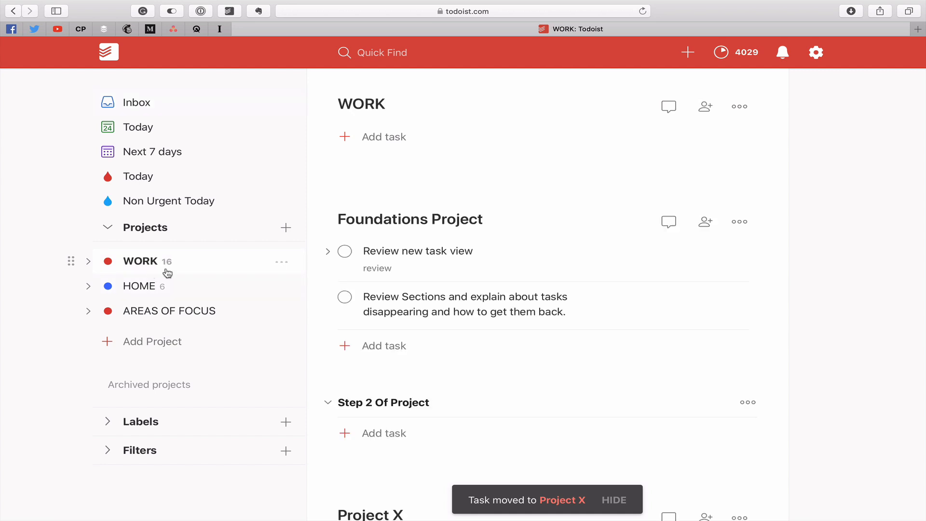
pyautogui.scroll(-2, 386, 251)
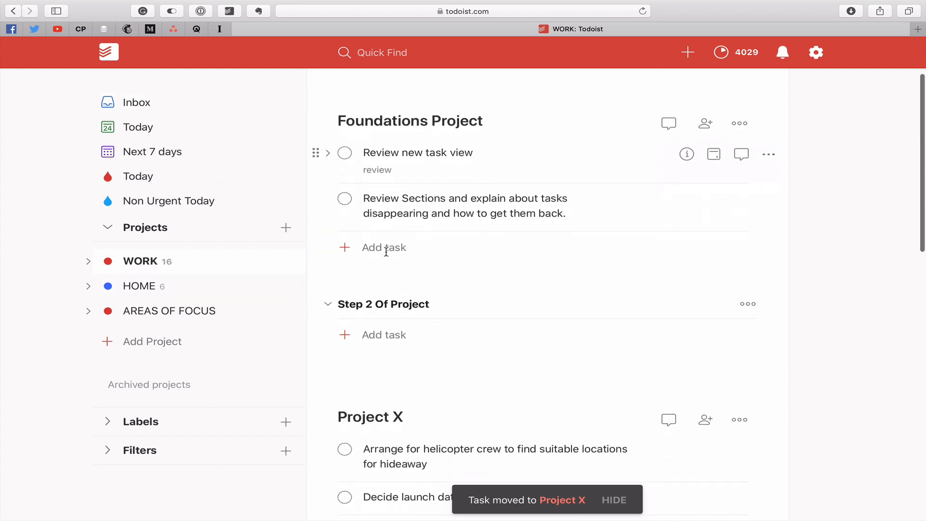
pyautogui.click(89, 261)
pyautogui.click(166, 312)
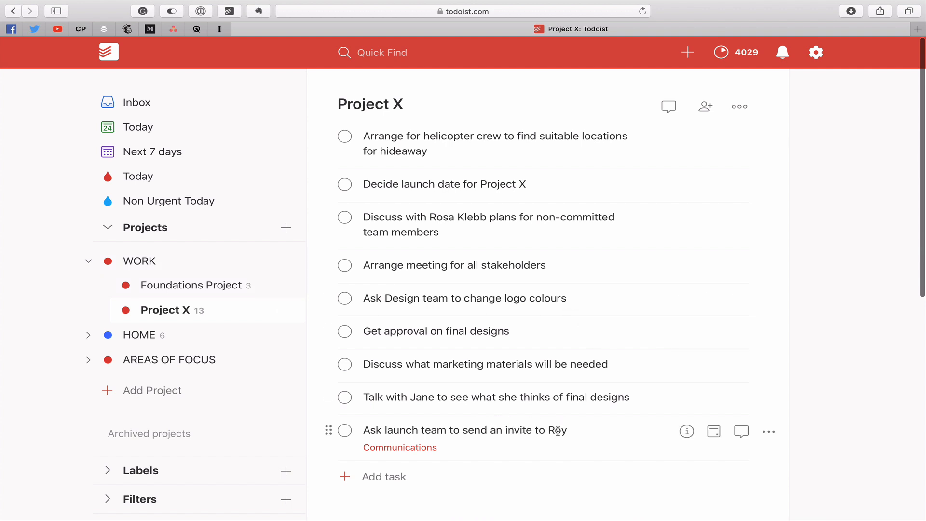
pyautogui.scroll(-5, 419, 423)
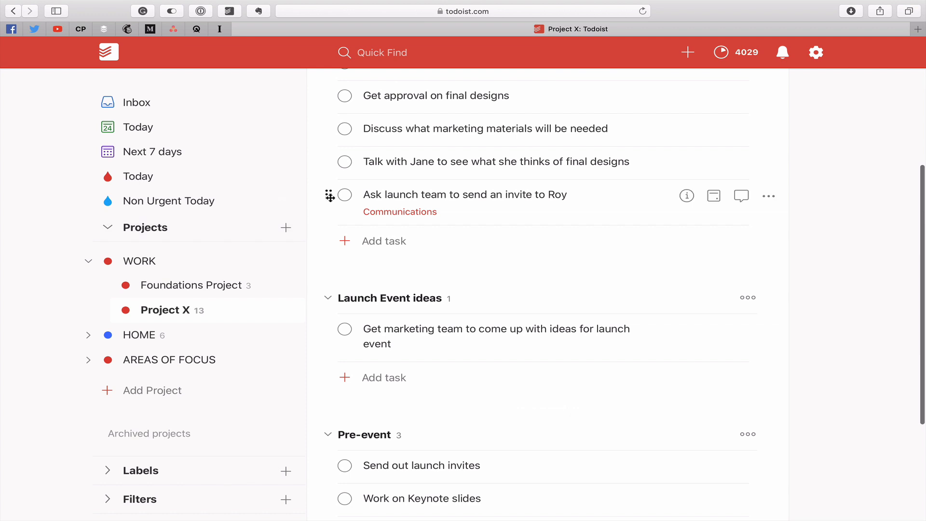
pyautogui.moveTo(329, 195); pyautogui.dragTo(319, 326)
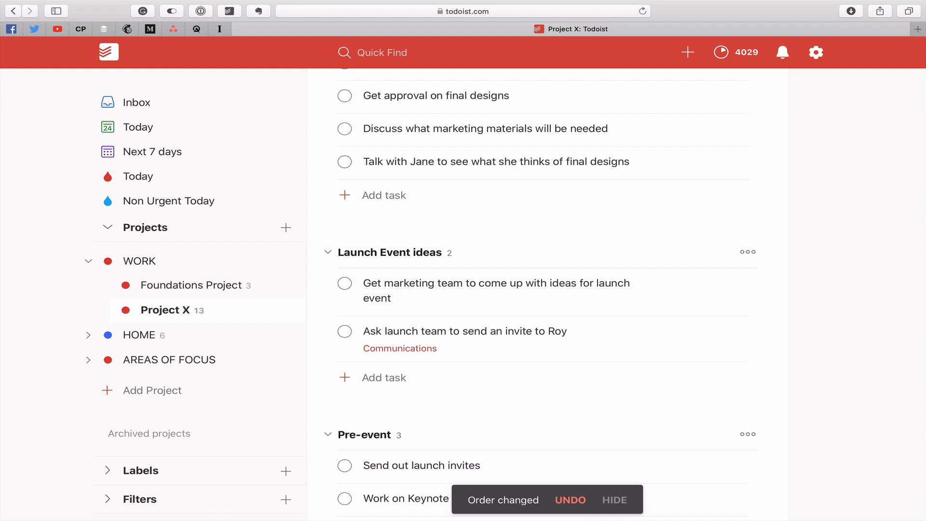
# Collapse the Launch Event ideas and Pre-event sections, and expand Pre-event again.
pyautogui.click(330, 253)
pyautogui.click(327, 308)
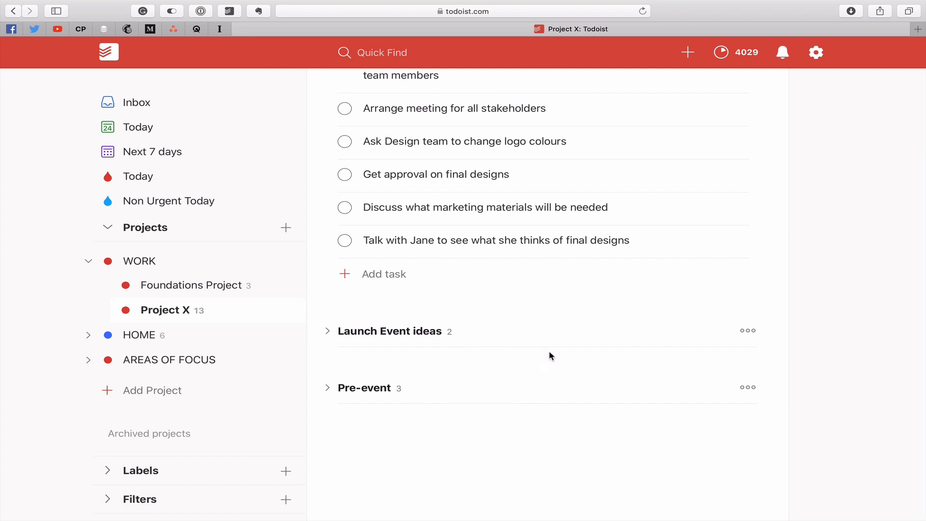
pyautogui.click(328, 388)
pyautogui.scroll(-2, 849, 333)
pyautogui.scroll(-2, 849, 332)
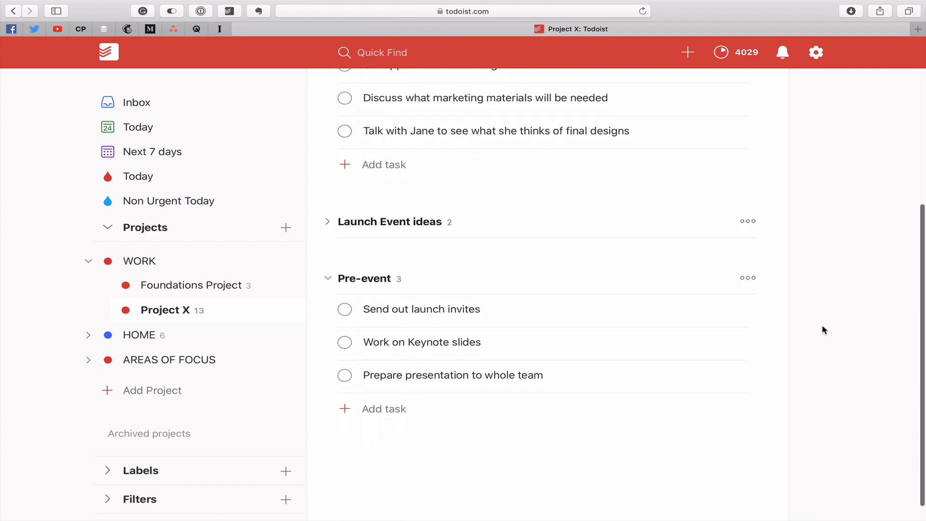
# Complete all three tasks in the Pre-event section: "Send out launch invites", "Work on Keynote slides" and "Prepare presentation to whole team".
pyautogui.click(344, 309)
pyautogui.click(344, 318)
pyautogui.click(345, 352)
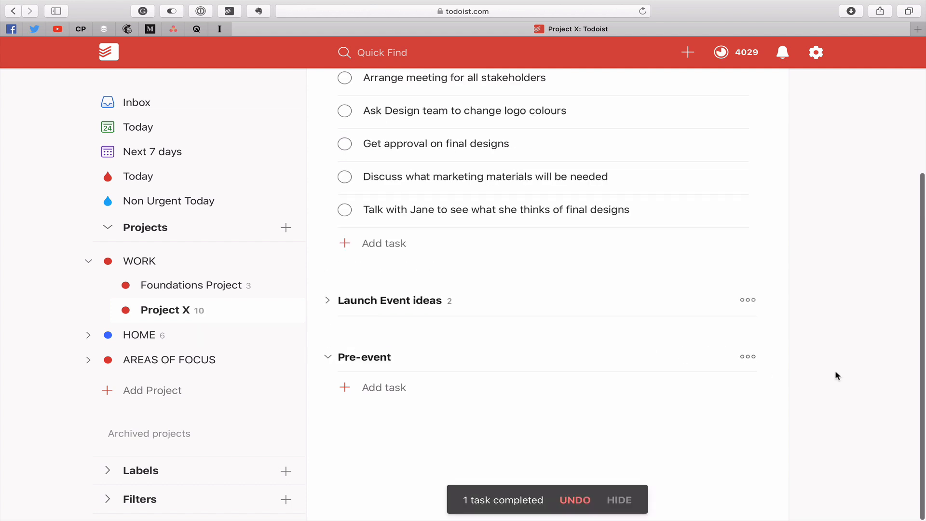
# Show Project X's completed tasks and expand the completed ones in the Pre-event section.
pyautogui.click(748, 358)
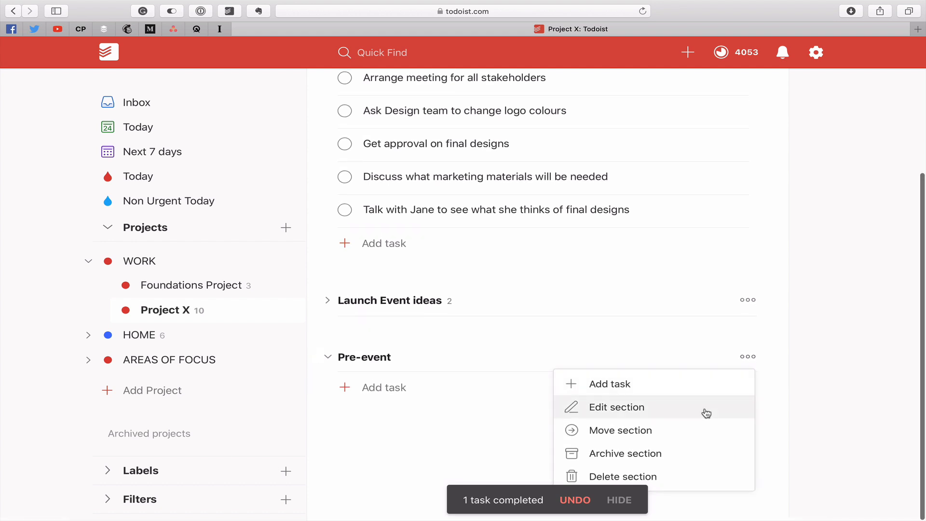
pyautogui.scroll(3, 843, 198)
pyautogui.scroll(1, 843, 198)
pyautogui.click(740, 108)
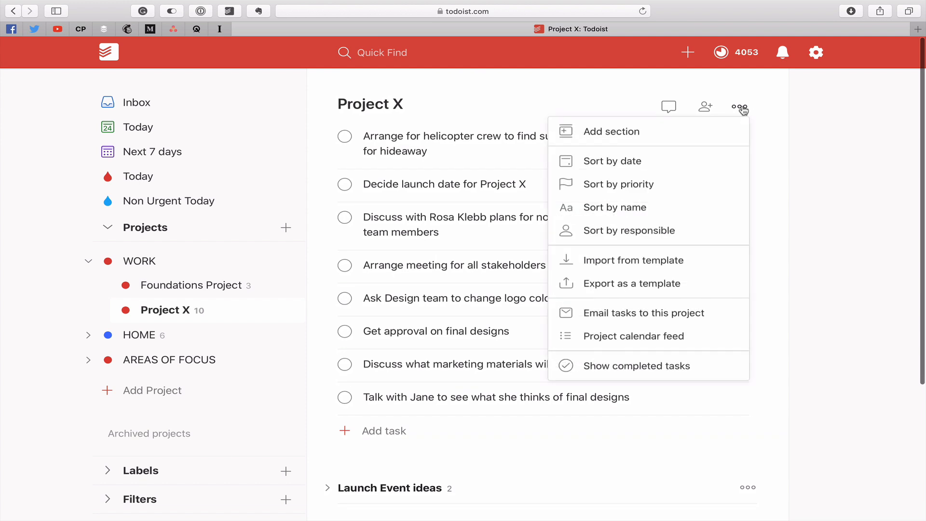
pyautogui.click(678, 367)
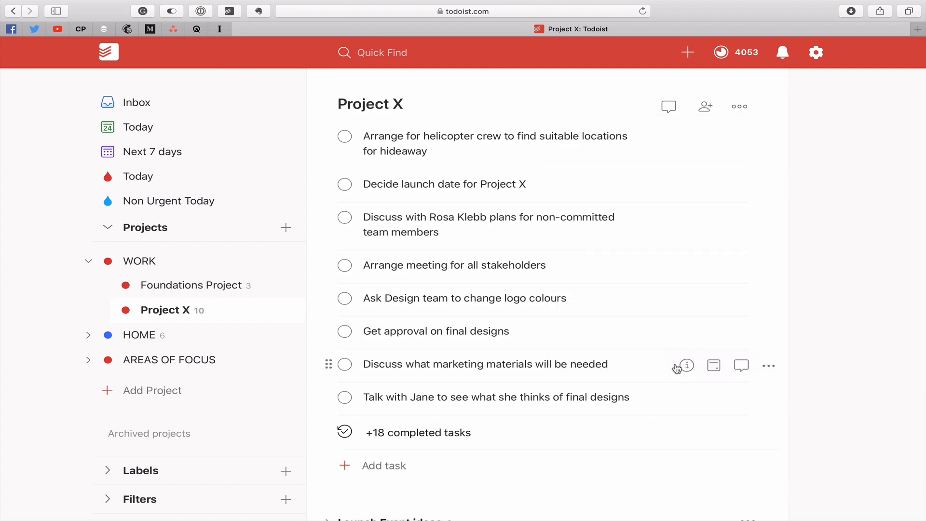
pyautogui.scroll(-4, 794, 463)
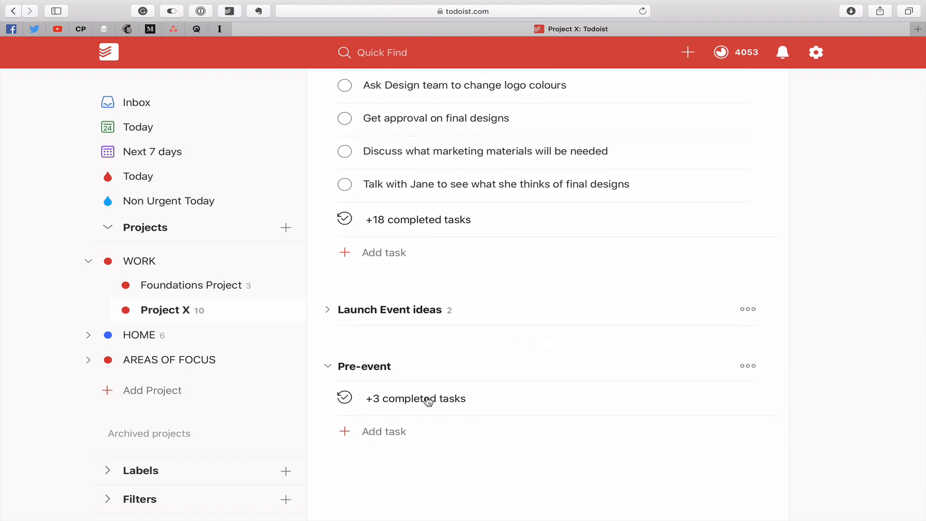
pyautogui.click(407, 404)
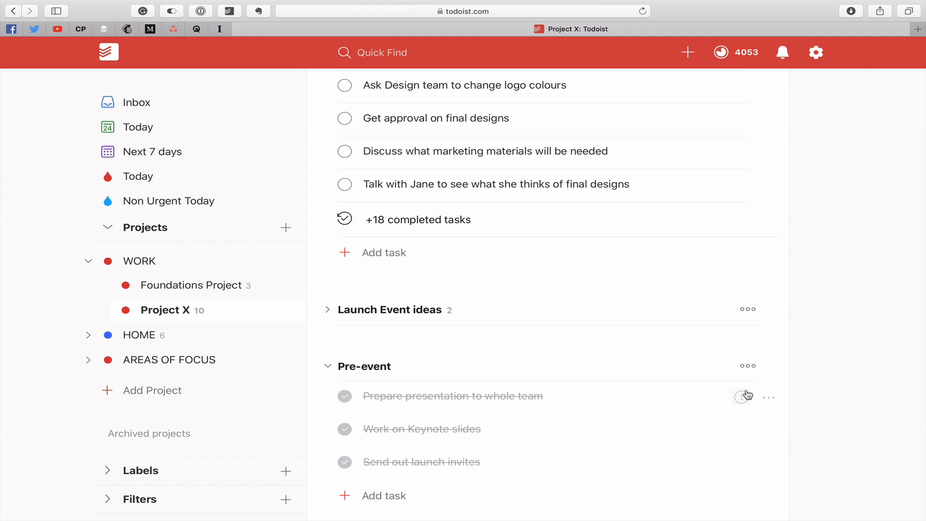
# Expand the Launch Event ideas section and look over Project X's open and completed tasks by section.
pyautogui.scroll(-3, 836, 377)
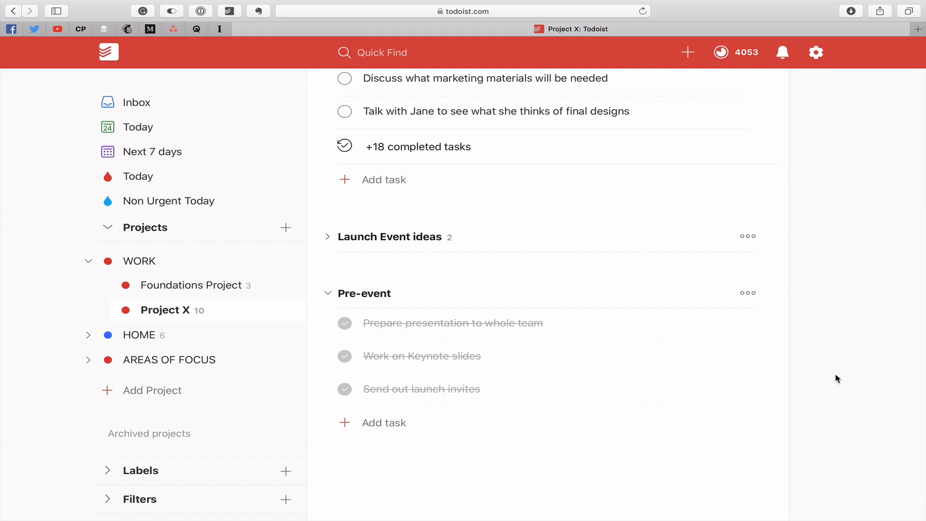
pyautogui.click(749, 237)
pyautogui.click(748, 239)
pyautogui.click(328, 238)
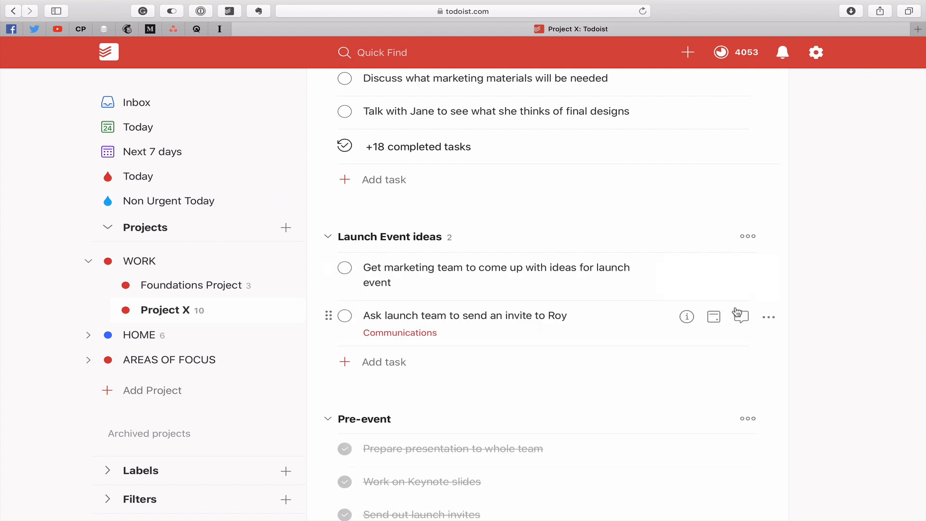
pyautogui.scroll(-5, 754, 314)
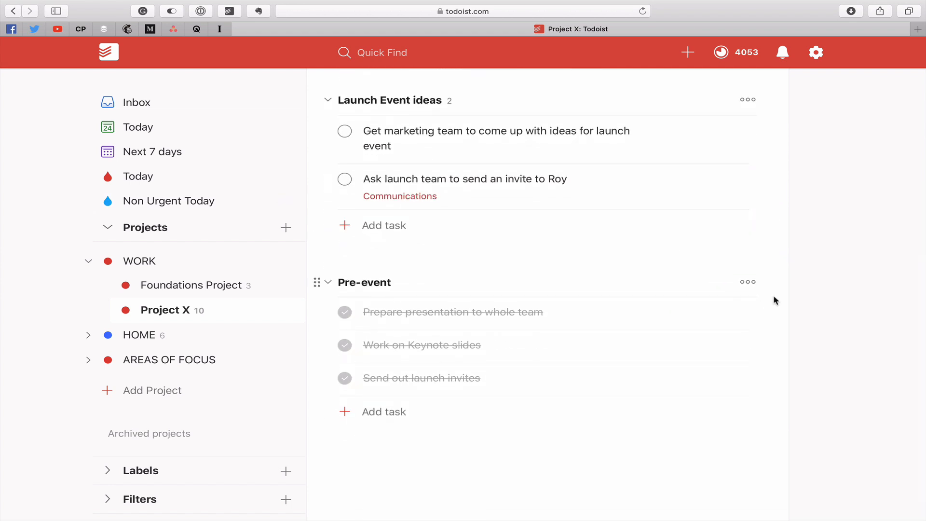
pyautogui.scroll(15, 775, 300)
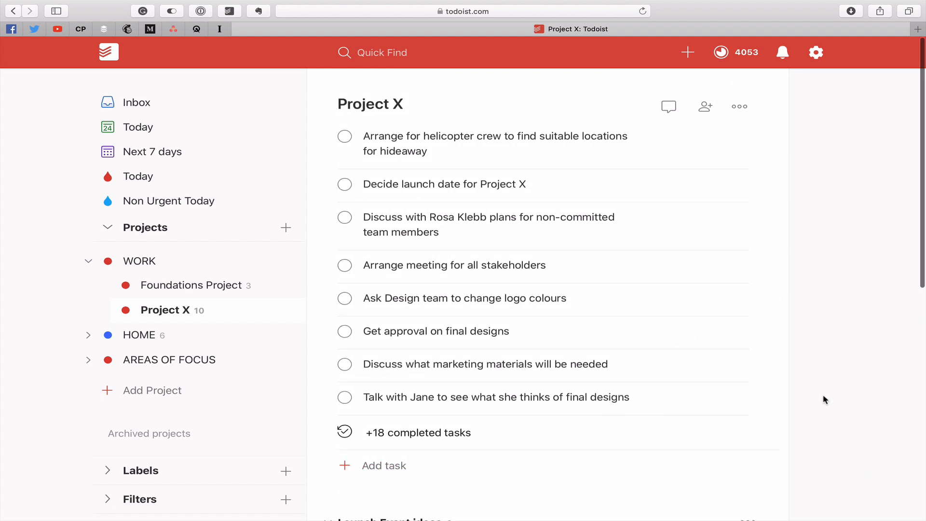
pyautogui.scroll(-2, 478, 374)
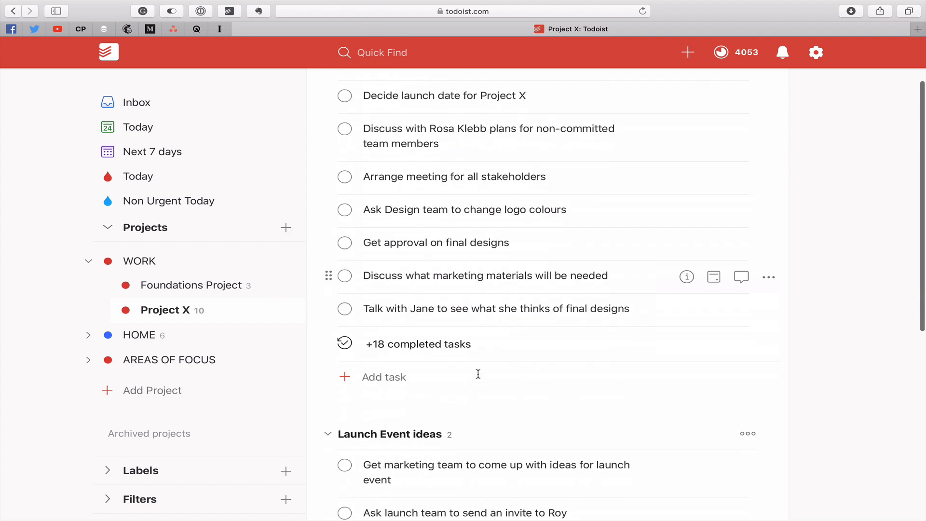
# Hide Project X's completed tasks and look over the open tasks in its sections.
pyautogui.scroll(-5, 478, 374)
pyautogui.scroll(-2, 477, 374)
pyautogui.scroll(10, 479, 378)
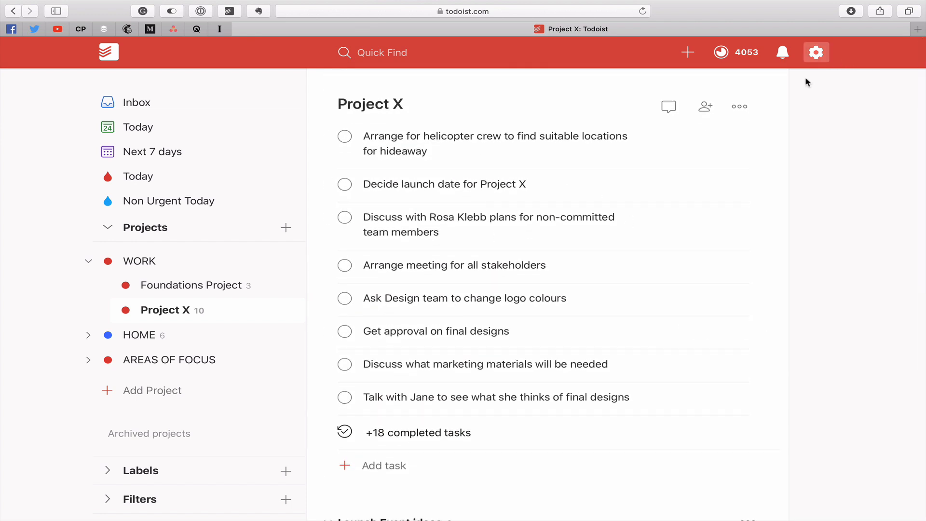
pyautogui.click(740, 107)
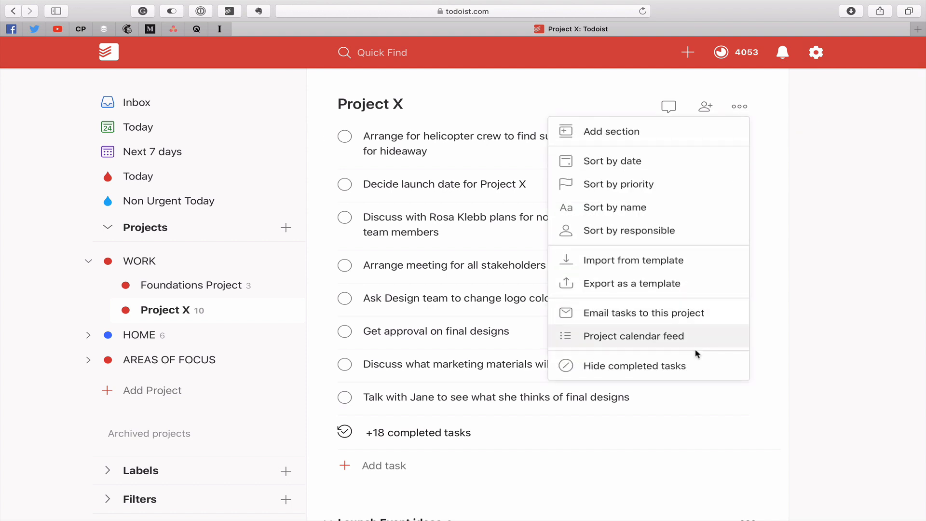
pyautogui.click(695, 365)
pyautogui.scroll(-5, 743, 345)
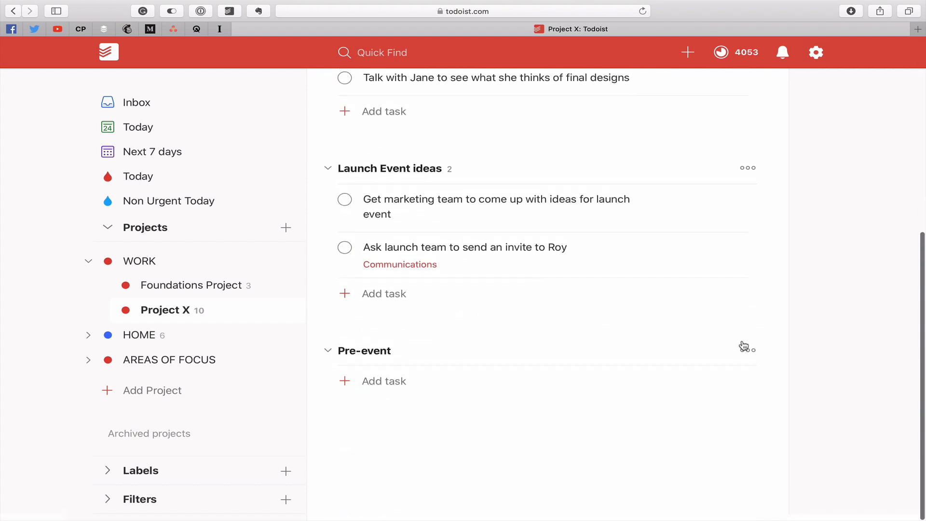
pyautogui.scroll(5, 743, 345)
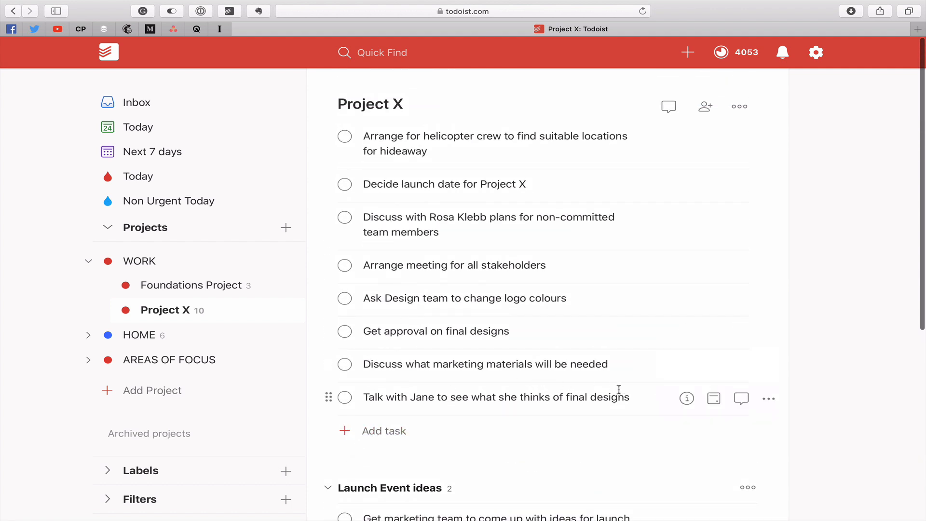
# Add the subtasks "Does she like the colours" and "Does she think the logo will resonate" to the task about opinions on final designs.
pyautogui.click(689, 398)
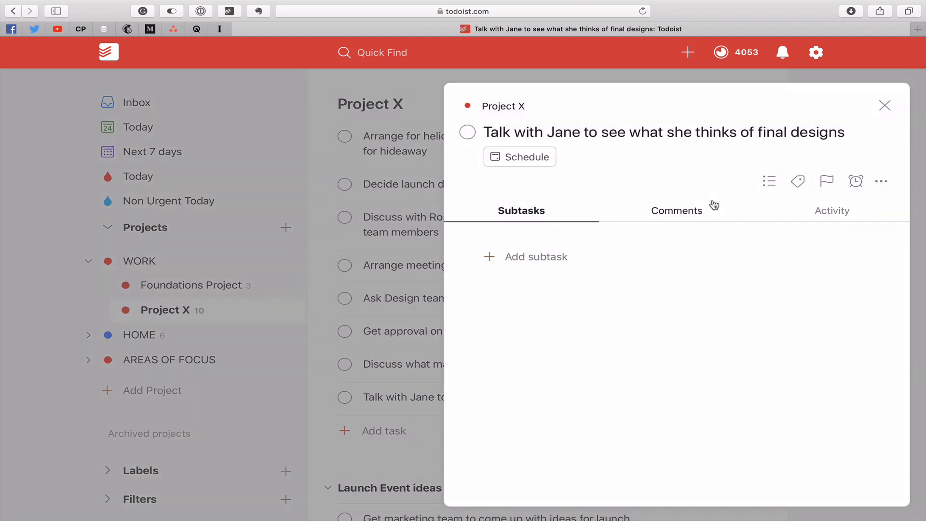
pyautogui.click(533, 254)
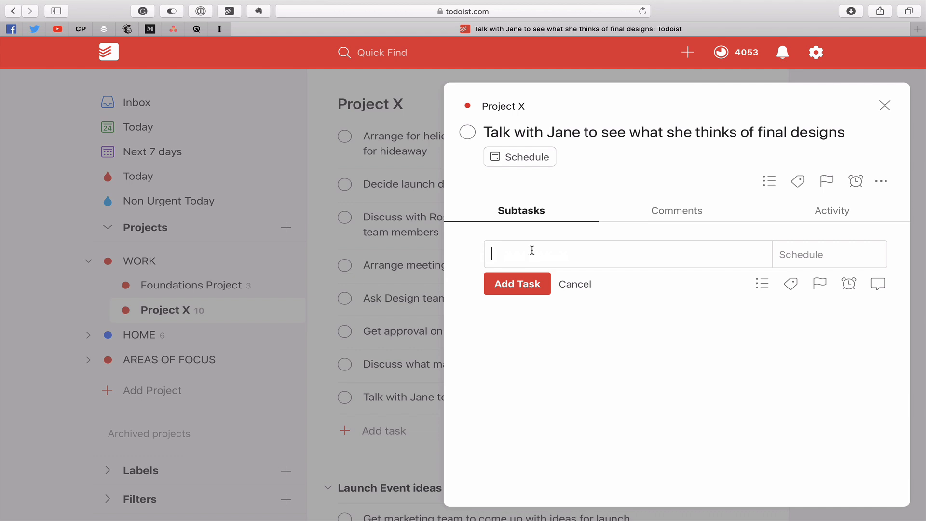
pyautogui.write('Does she like the colours')
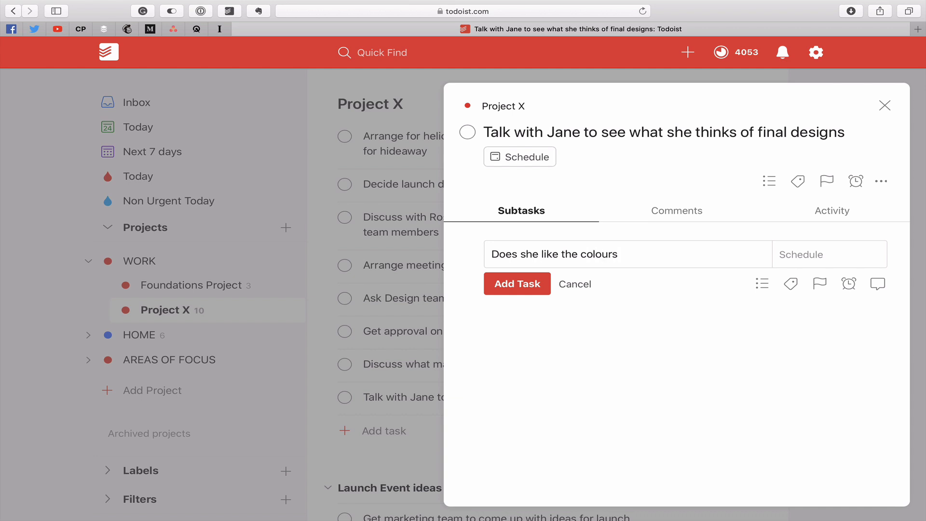
pyautogui.press('Return')
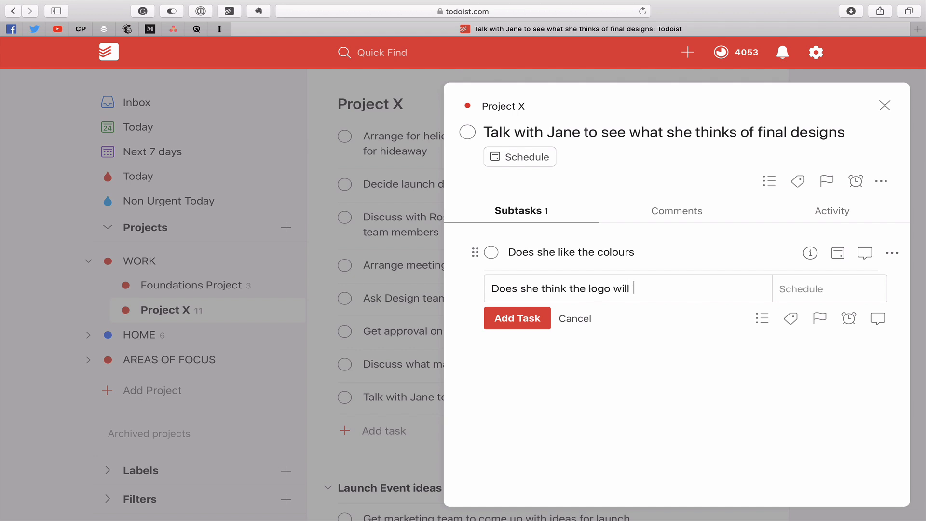
pyautogui.press('BackSpace')
pyautogui.press('BackSpace')
pyautogui.click(513, 318)
pyautogui.click(579, 352)
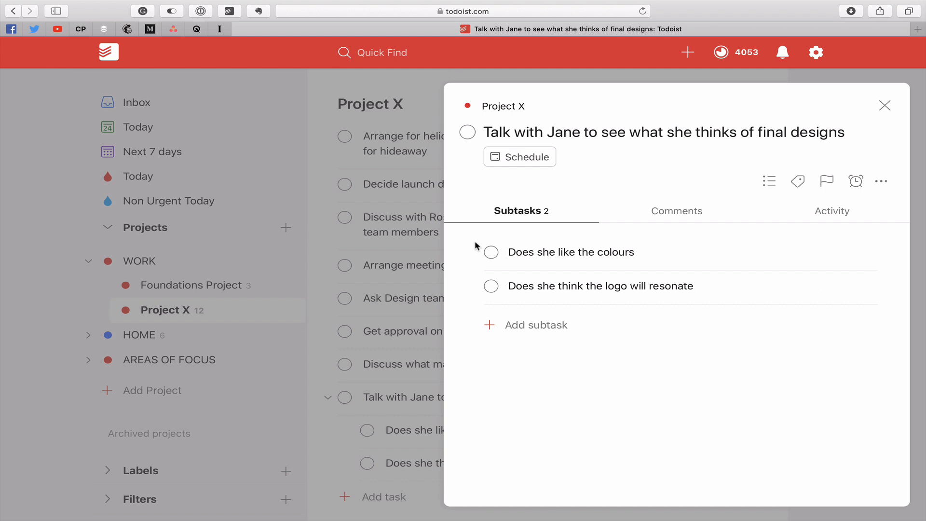
# Complete both subtasks of the final designs opinion task, close its details and dismiss the daily goal notification.
pyautogui.click(491, 252)
pyautogui.click(491, 252)
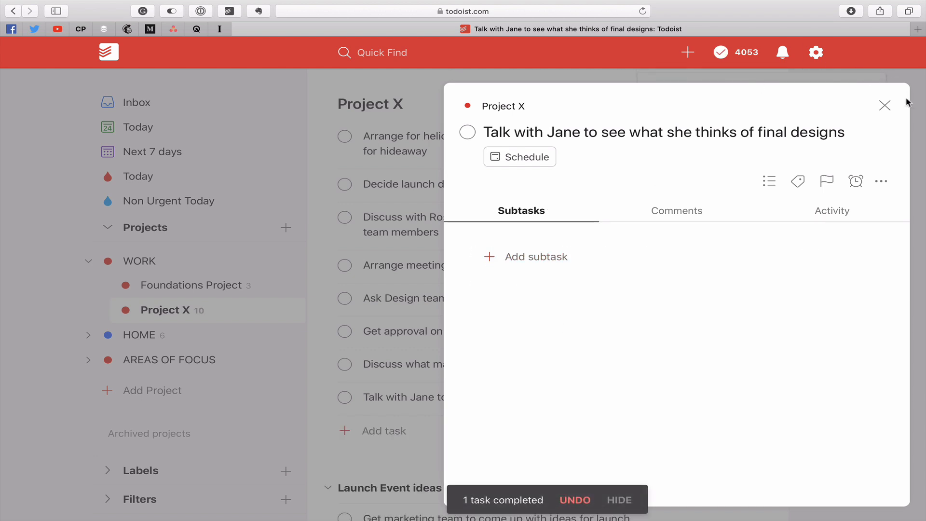
pyautogui.click(885, 105)
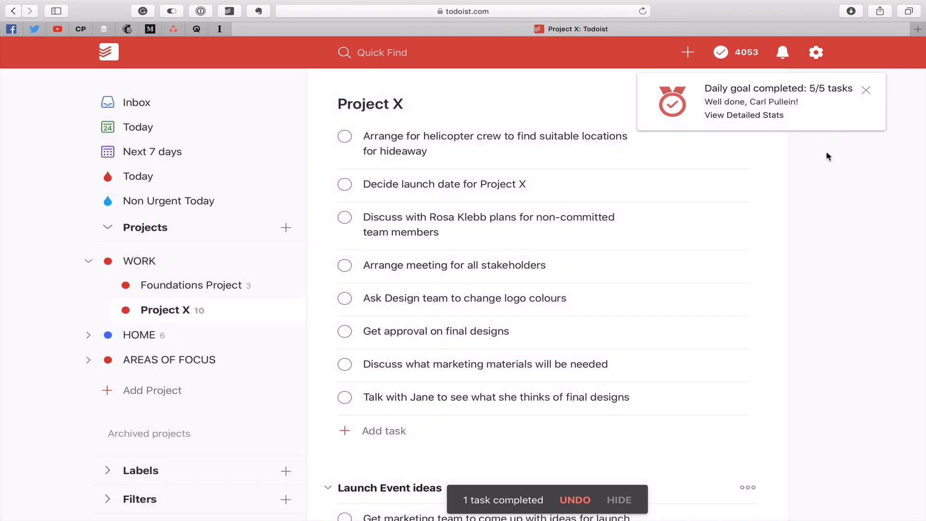
pyautogui.click(865, 91)
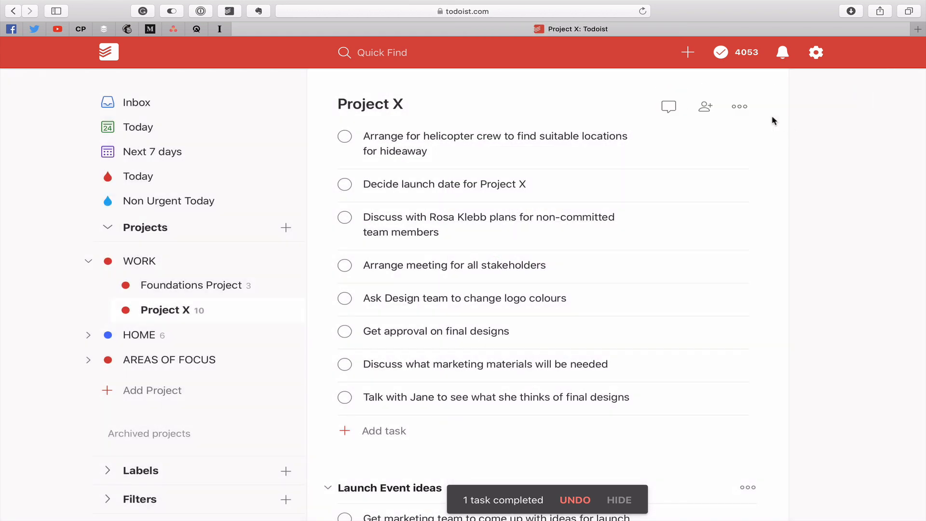
# Show Project X's completed tasks and expand the completed subtasks under the final designs opinion task.
pyautogui.click(738, 109)
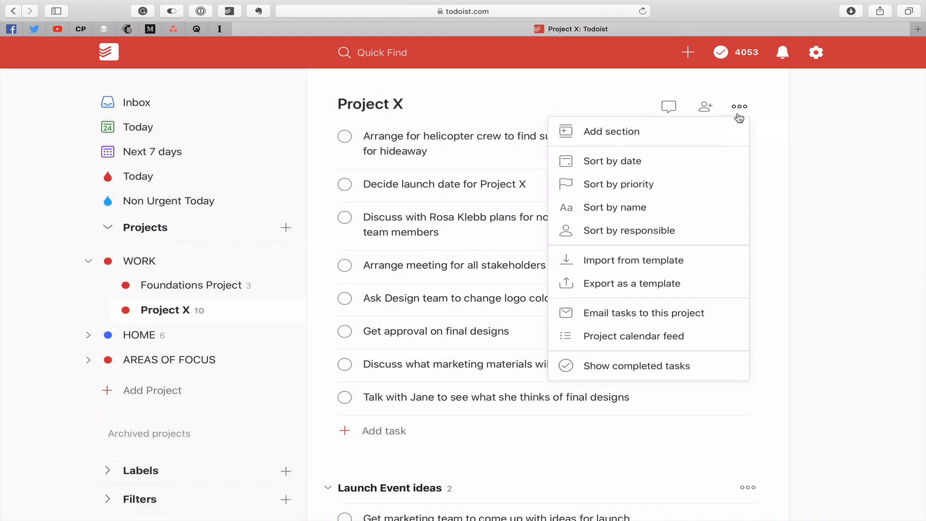
pyautogui.click(699, 366)
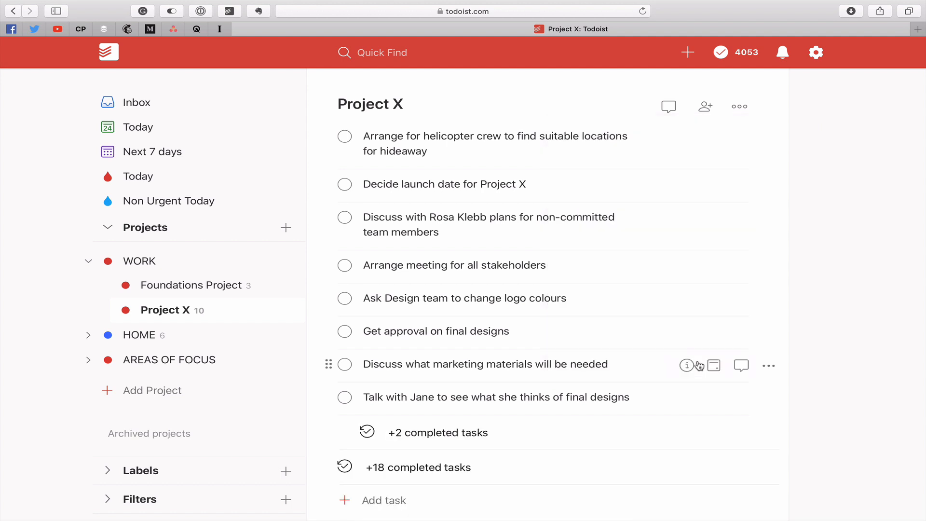
pyautogui.click(427, 428)
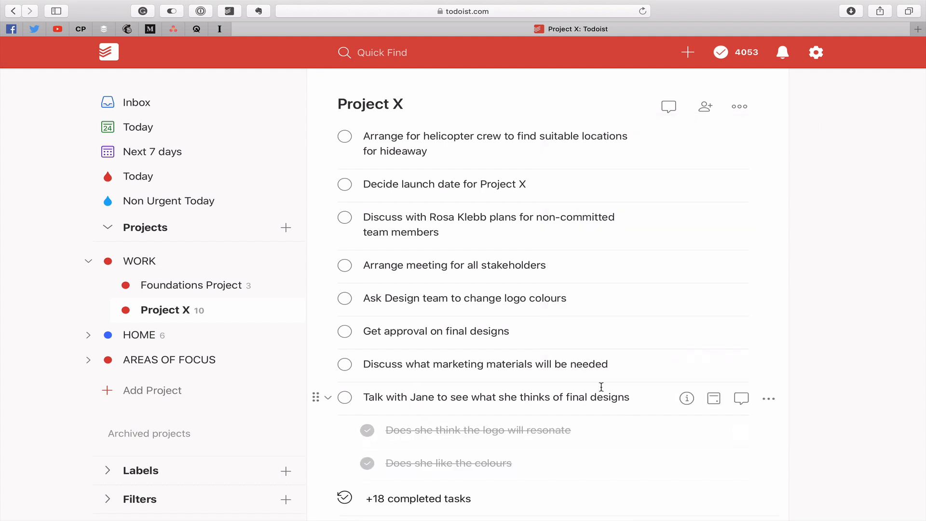
# Open the details of the final designs opinion task and show its completed subtasks there.
pyautogui.click(683, 399)
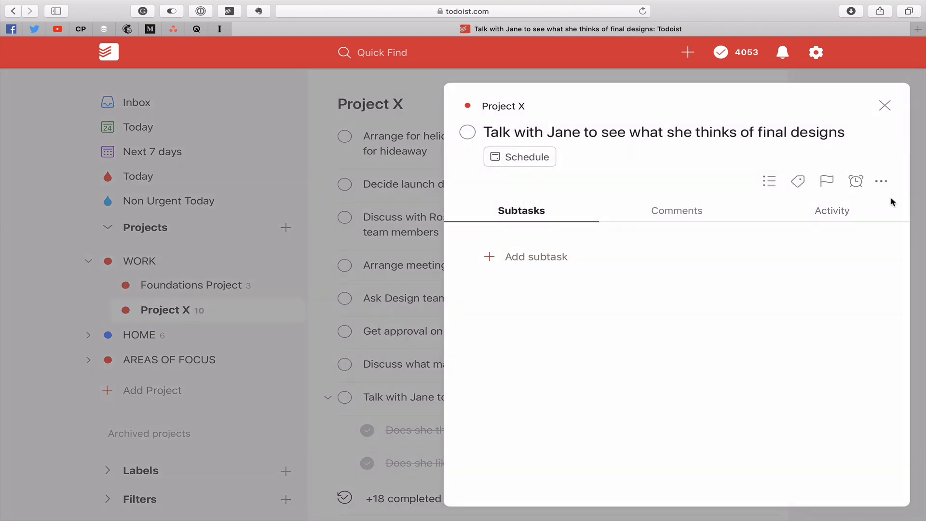
pyautogui.click(881, 184)
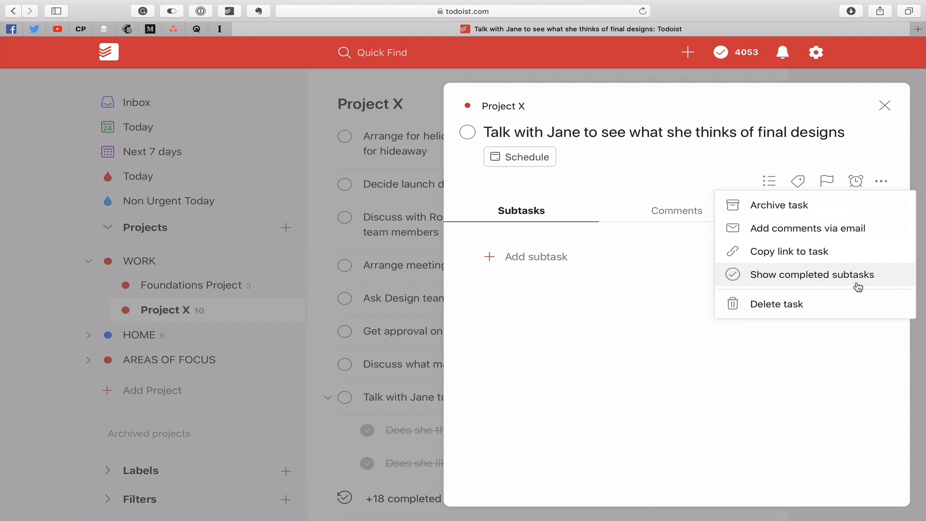
pyautogui.click(798, 280)
pyautogui.click(557, 259)
pyautogui.click(555, 257)
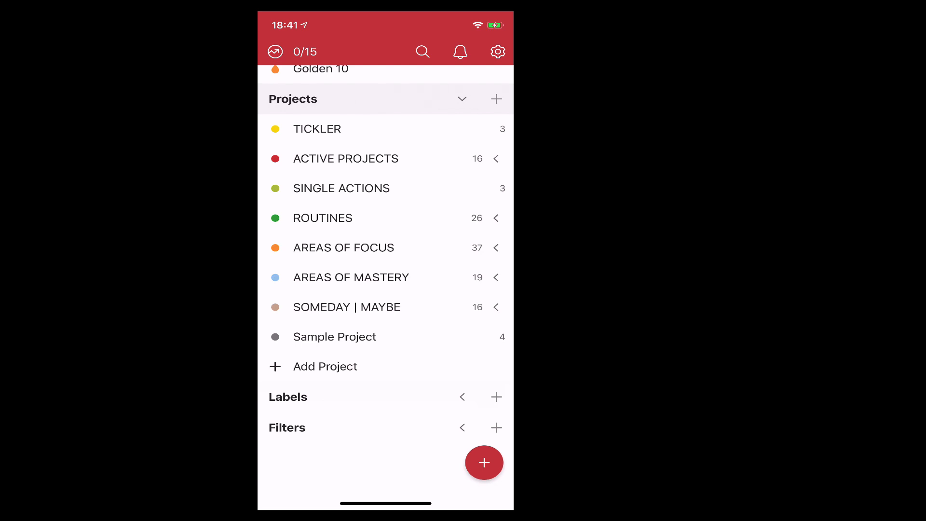
# In the Todoist mobile app, open Sample Project and add a section named "Pre-launch".
pyautogui.click(335, 337)
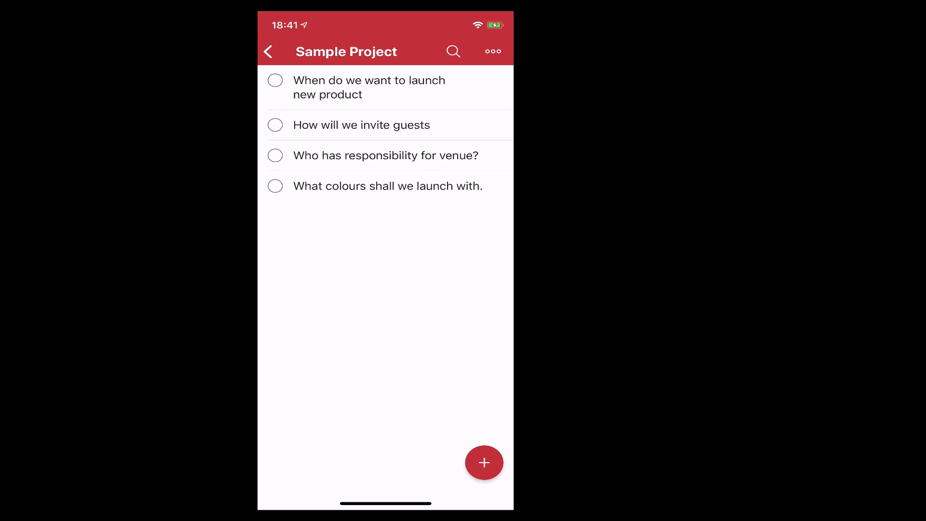
pyautogui.click(493, 51)
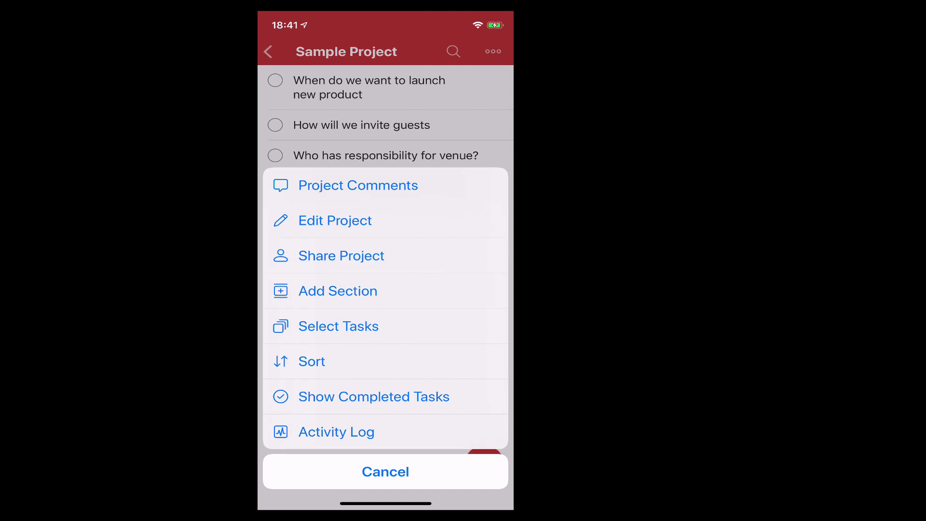
pyautogui.click(338, 291)
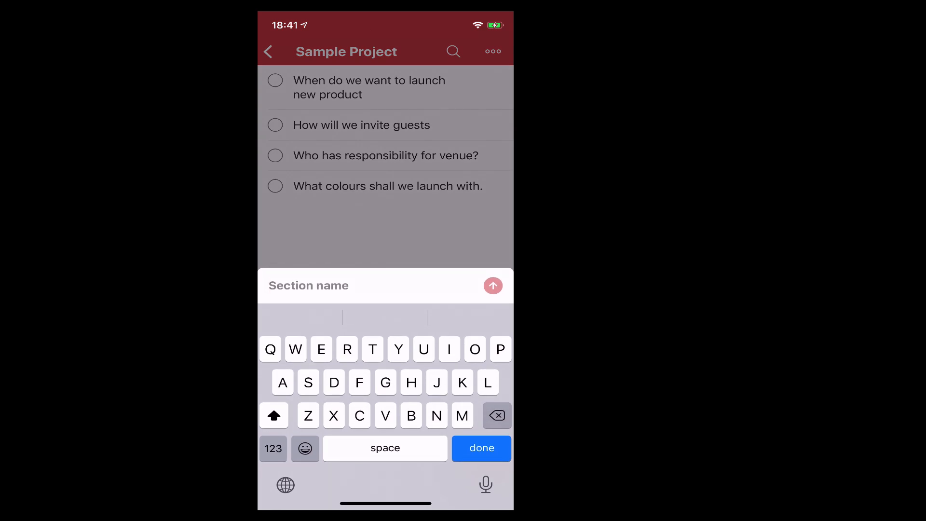
pyautogui.write('Pre')
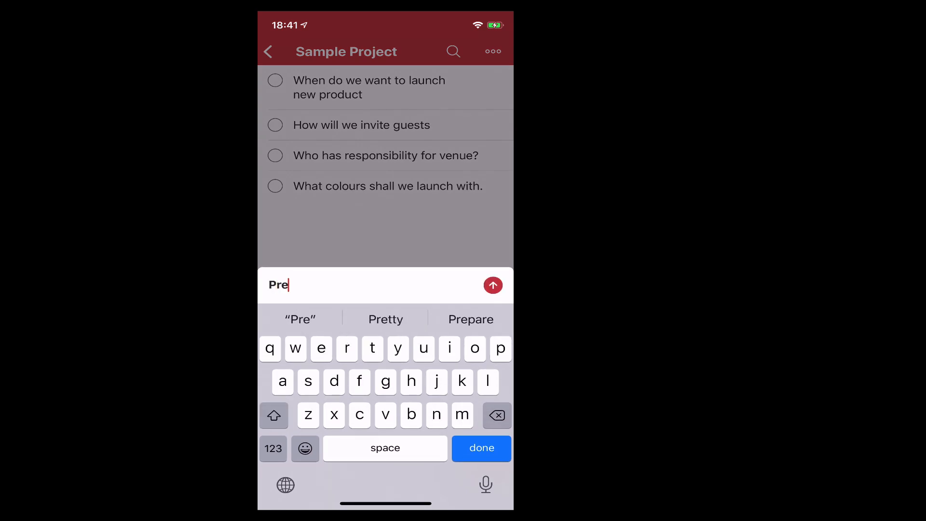
pyautogui.write('-lauxh')
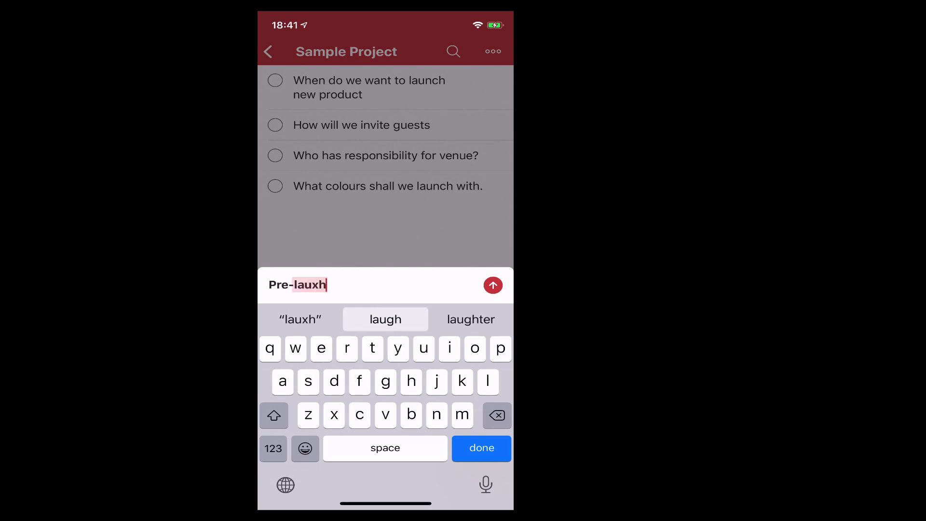
pyautogui.press('BackSpace')
pyautogui.press('BackSpace')
pyautogui.write('ch')
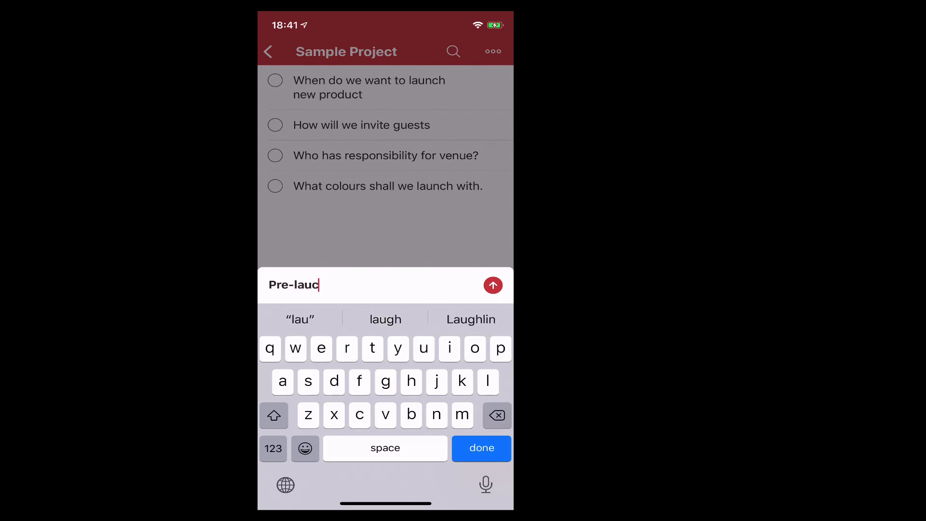
pyautogui.press('BackSpace')
pyautogui.press('BackSpace')
pyautogui.write('nch')
pyautogui.press('Return')
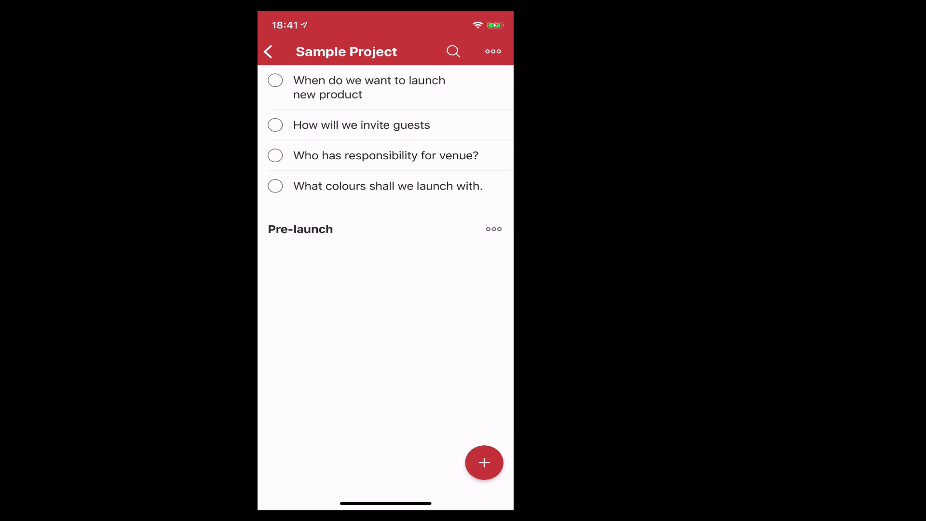
# Move the tasks "Who has responsibility for venue?" and "How will we invite guests" into the Pre-launch section.
pyautogui.moveTo(385, 155); pyautogui.dragTo(381, 229)
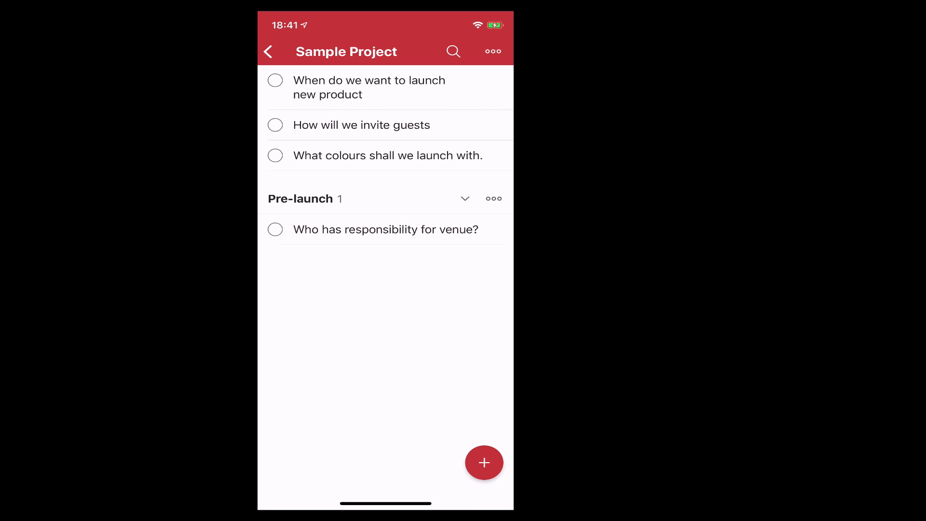
pyautogui.moveTo(361, 125); pyautogui.dragTo(361, 229)
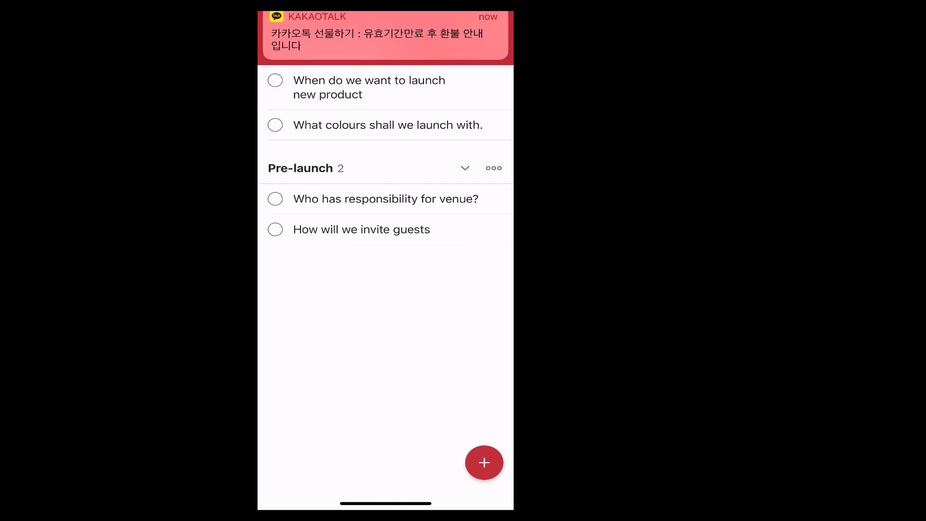
# Complete "How will we invite guests" in the Pre-launch section and show Sample Project's completed tasks.
pyautogui.click(493, 52)
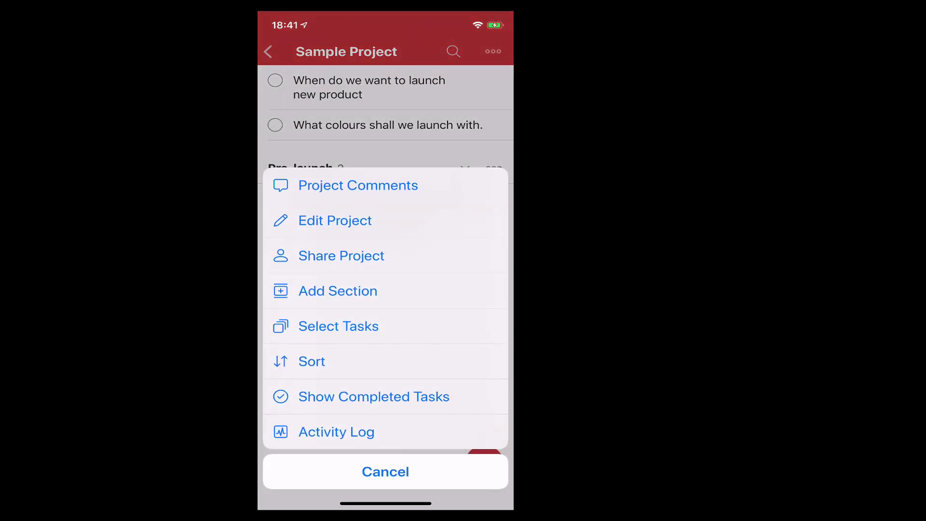
pyautogui.click(385, 471)
pyautogui.click(275, 229)
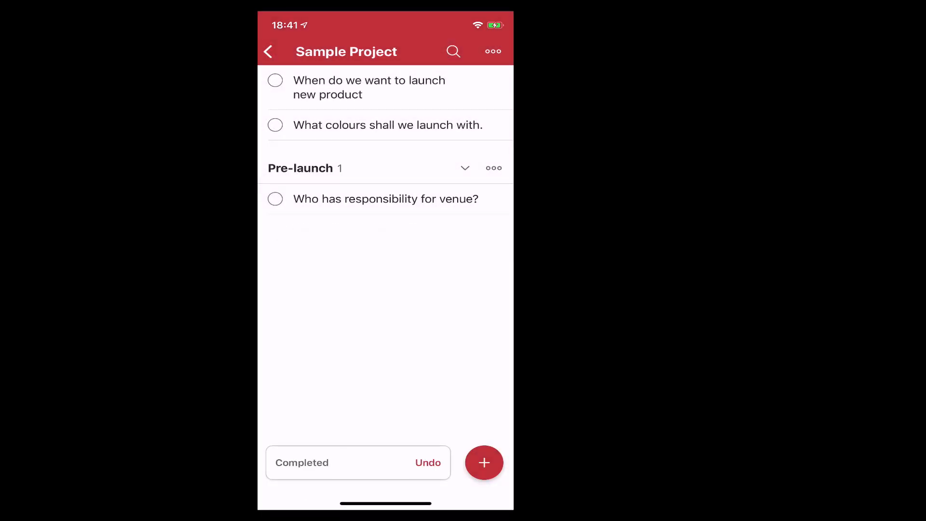
pyautogui.click(493, 52)
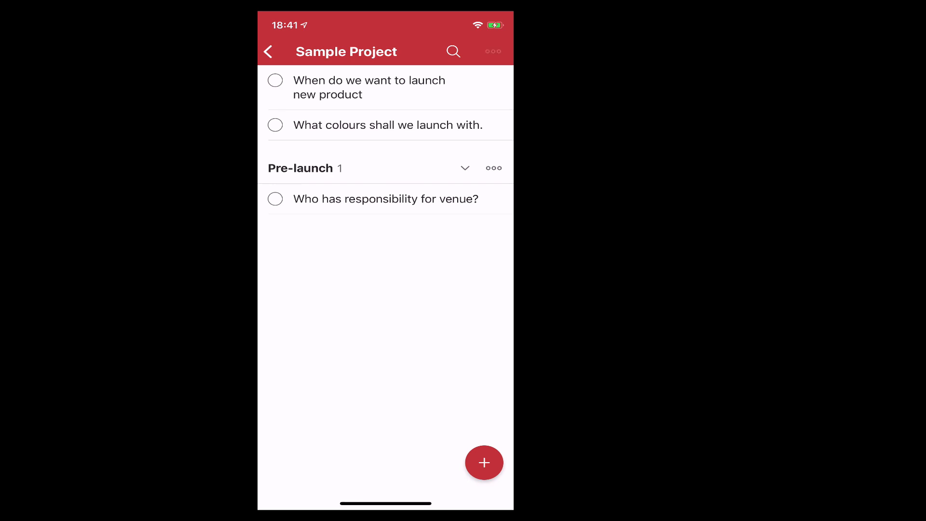
pyautogui.click(373, 396)
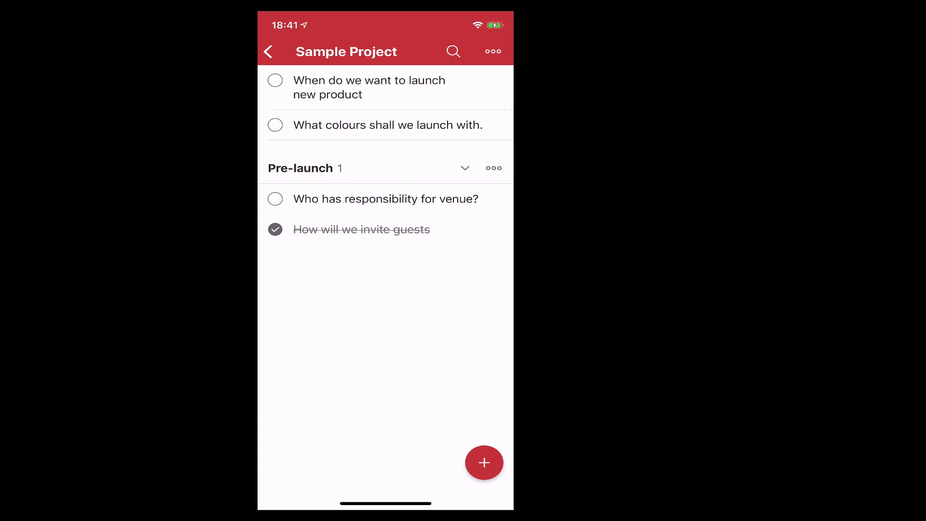
# Reopen the completed "How will we invite guests" task in the Pre-launch section.
pyautogui.click(275, 229)
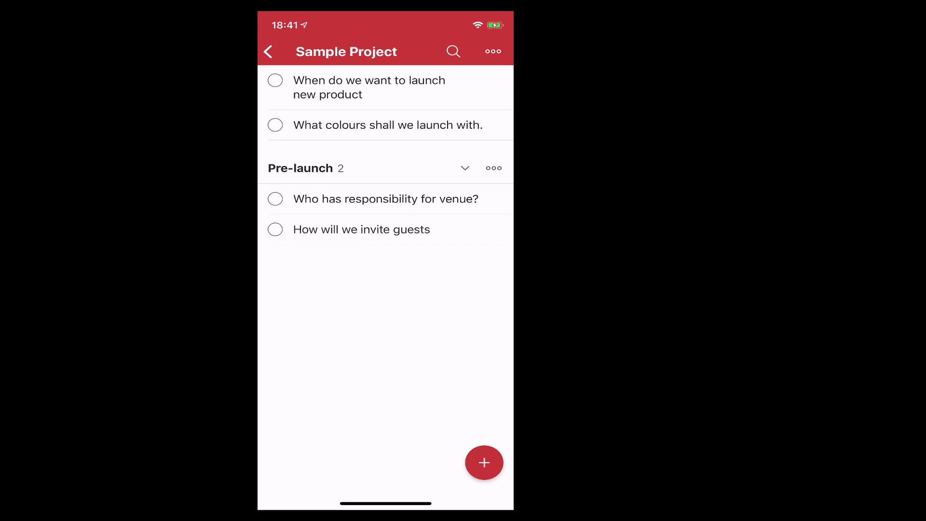